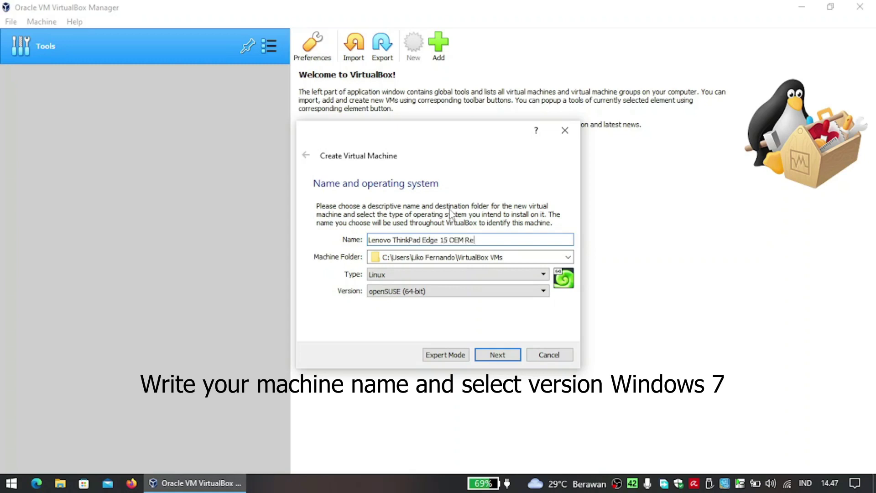
Step: Name the virtual machine "Lenovo ThinkPad Edge 15 OEM Recovery Windows 7 Professional", with version Windows 7 (64-bit) and 2048 MB of memory
type("indows 7 Professional")
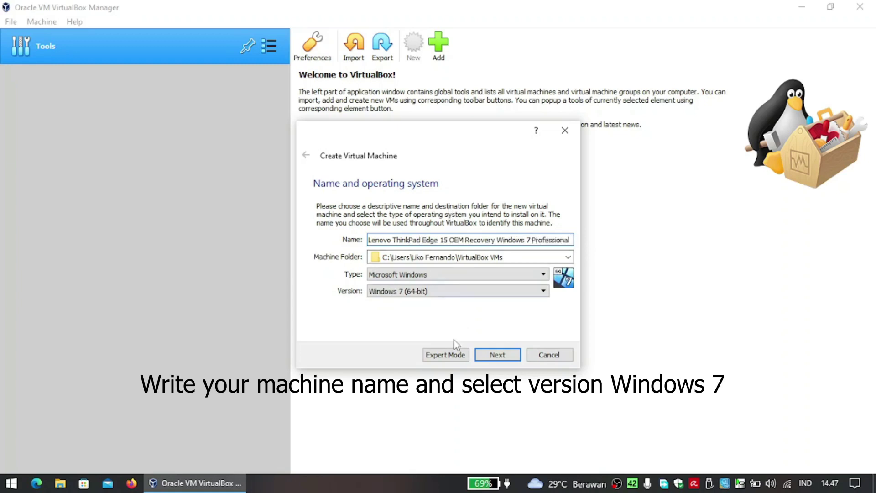
left_click(468, 290)
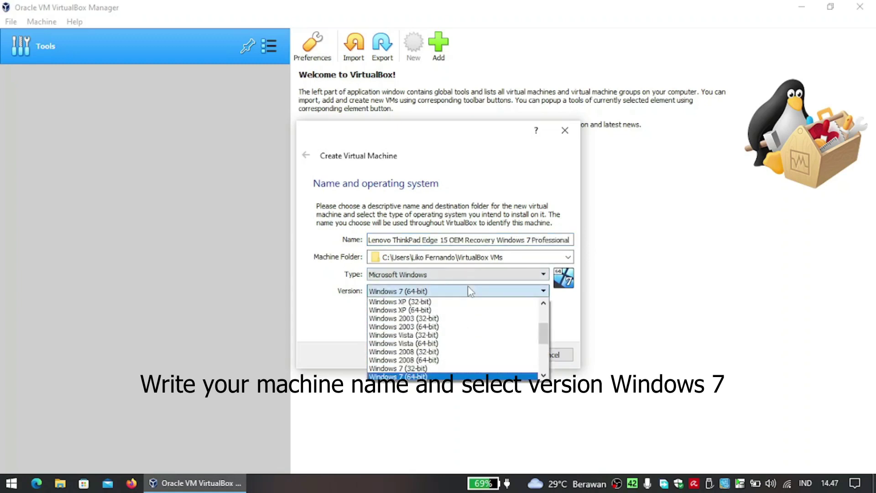
left_click(470, 291)
left_click(499, 357)
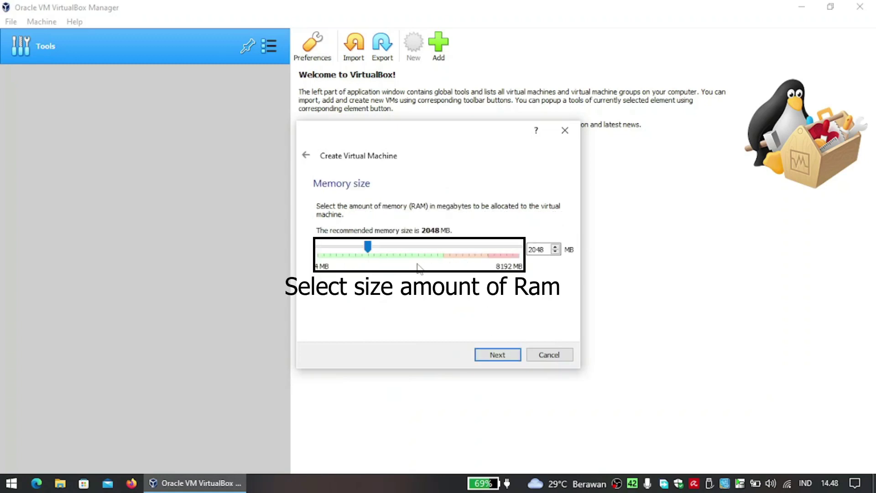
left_click(491, 354)
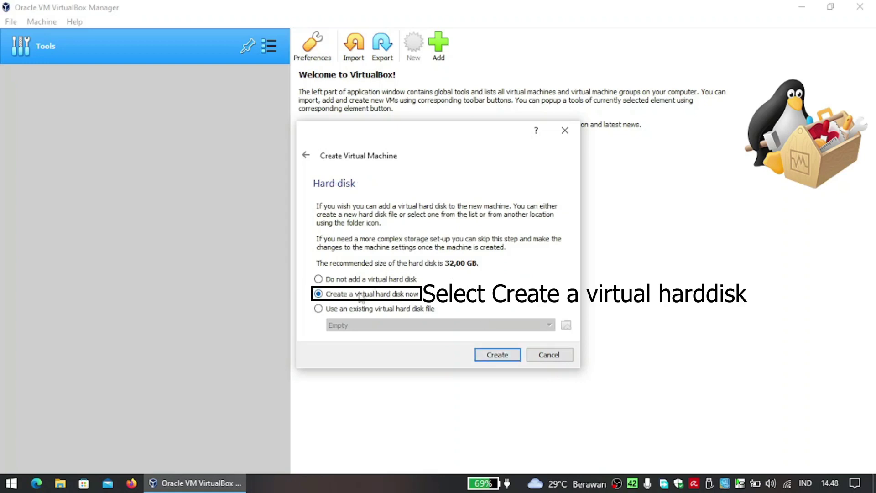
Step: Create a new dynamically allocated VDI virtual hard disk of 32 GB for the machine
left_click(484, 354)
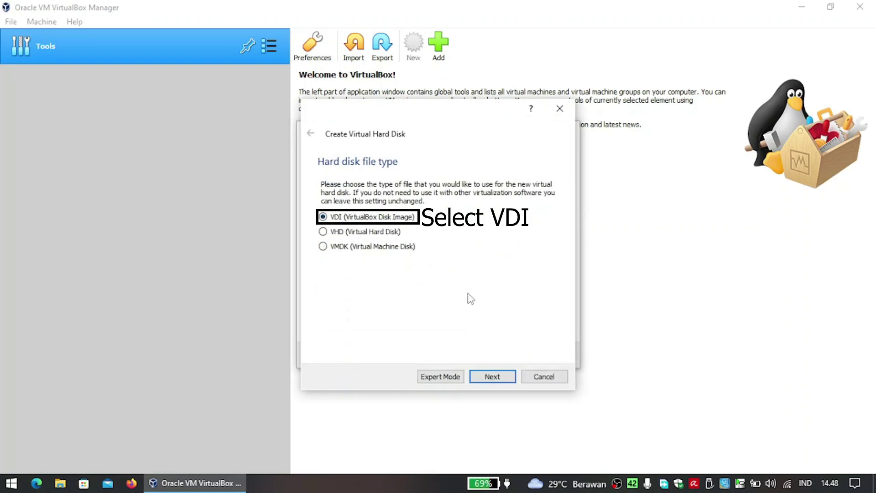
left_click(500, 375)
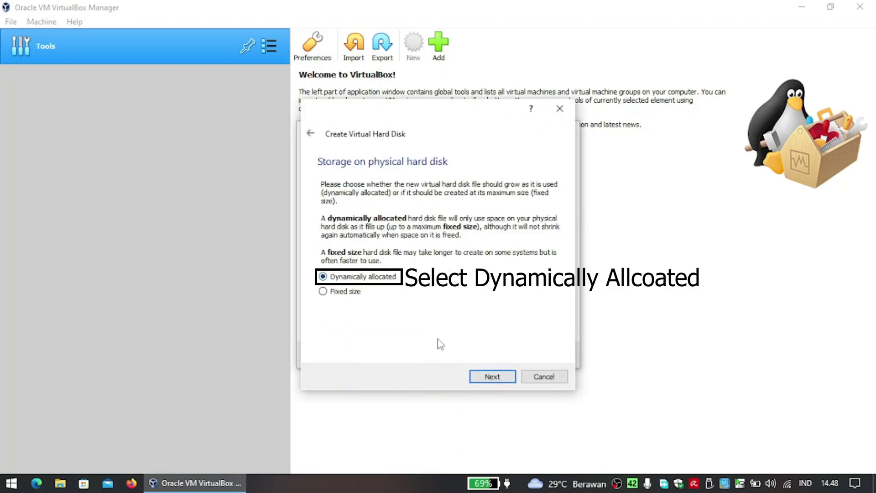
left_click(504, 378)
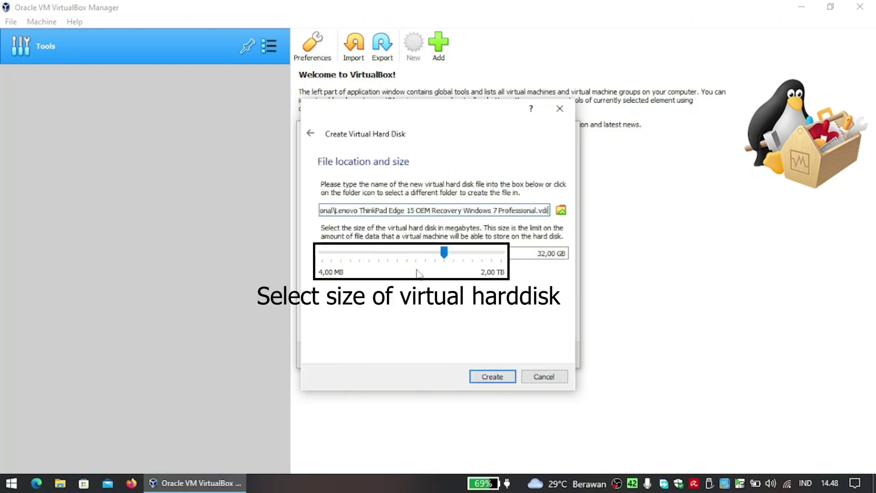
left_click(487, 373)
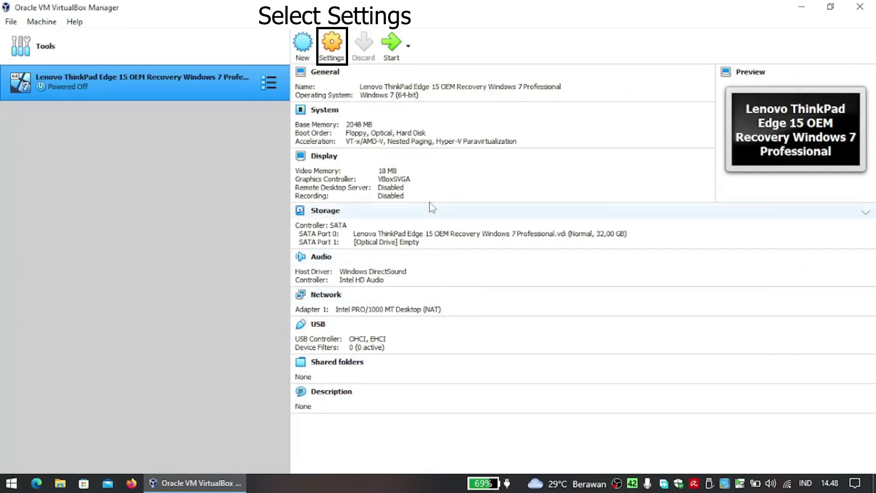
Step: Attach the Boot disc image from OEM Recovery Media's Lenovo ThinkPad Edge 15 Win 7 Pro folder to the machine's empty optical drive
left_click(327, 33)
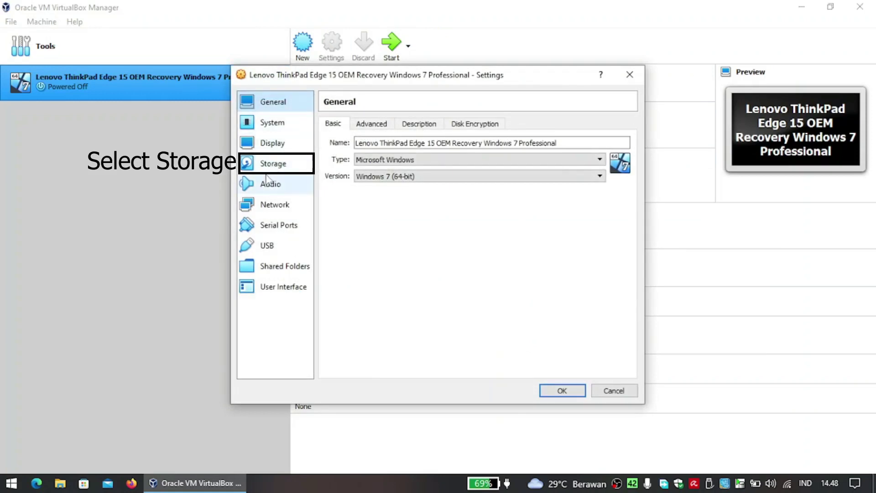
left_click(264, 167)
left_click(388, 170)
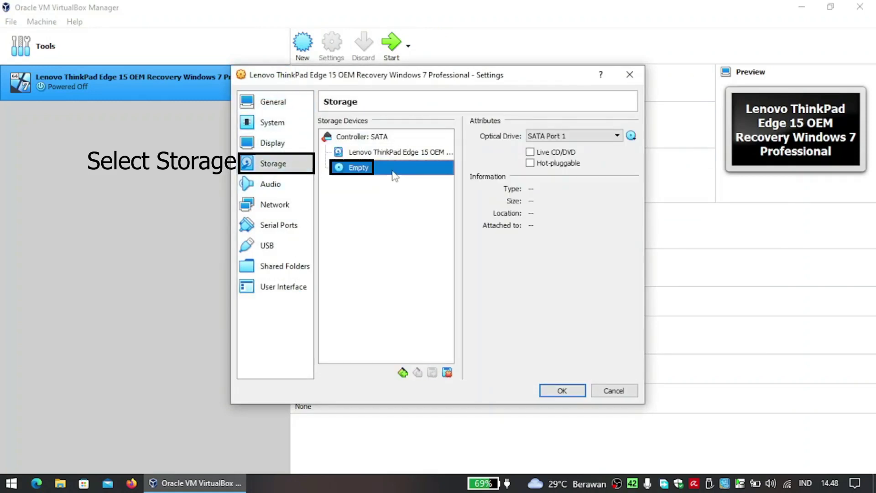
left_click(631, 136)
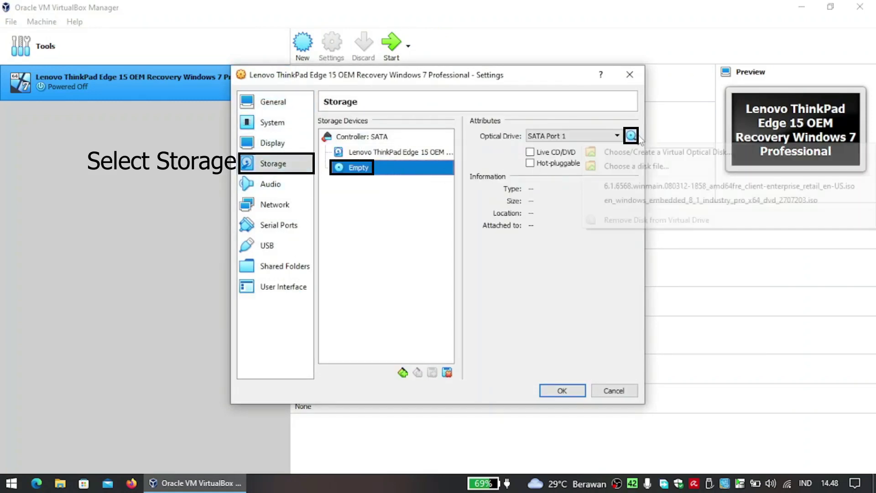
left_click(636, 166)
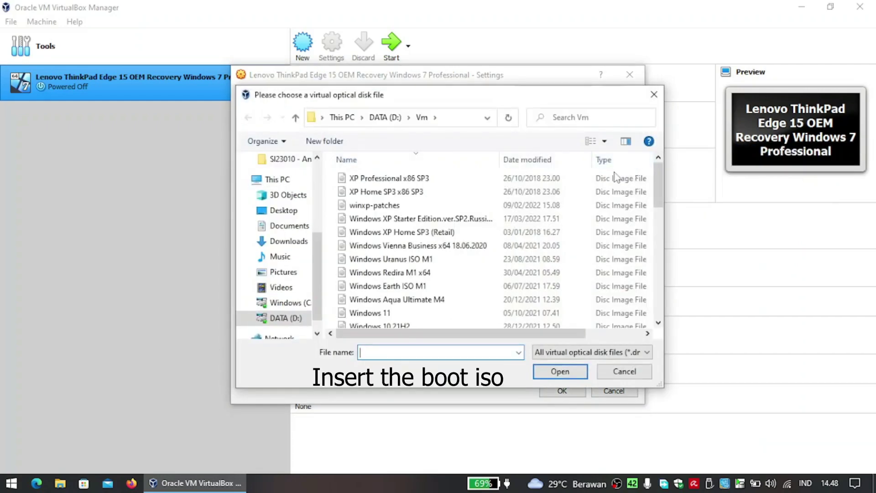
scroll(521, 200, "down", 10)
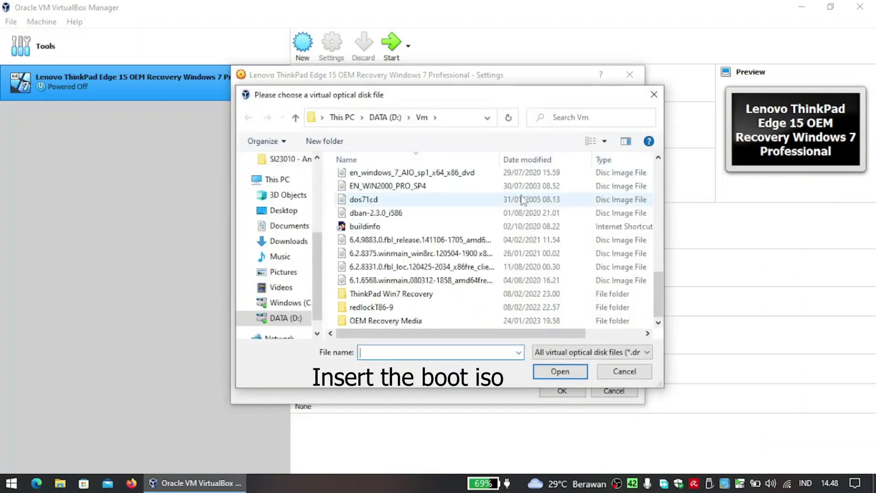
double_click(416, 321)
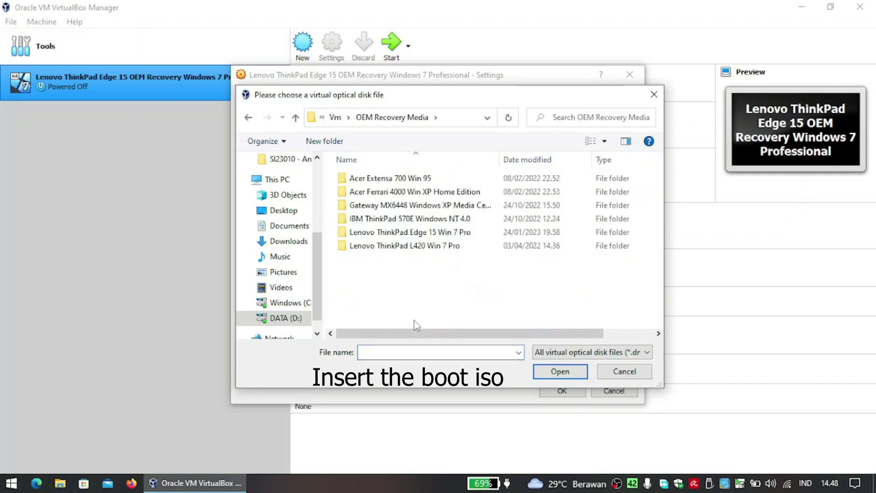
double_click(395, 233)
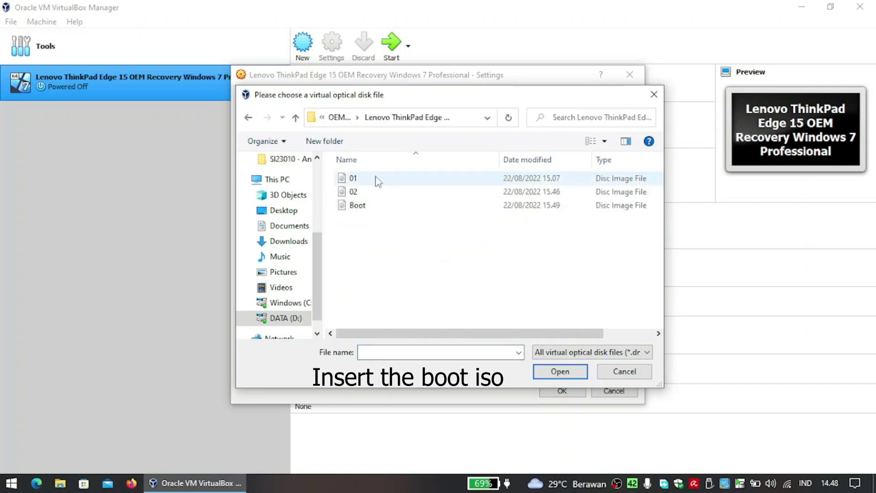
double_click(391, 205)
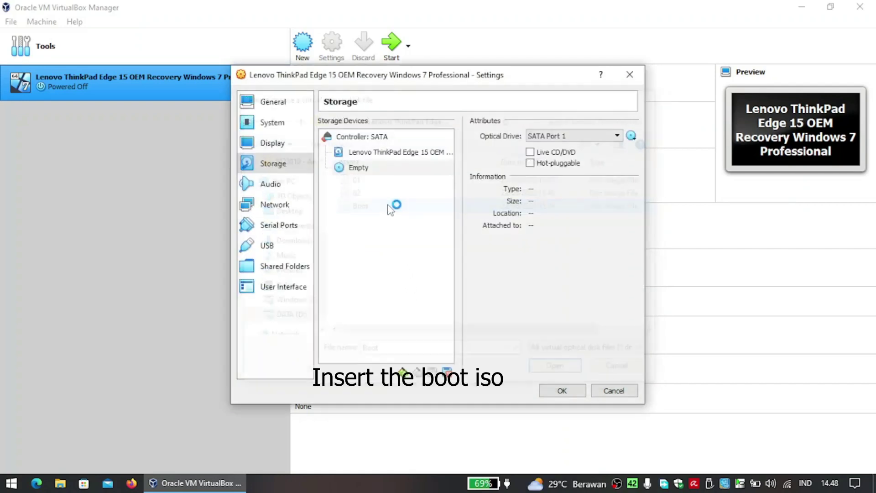
left_click(562, 390)
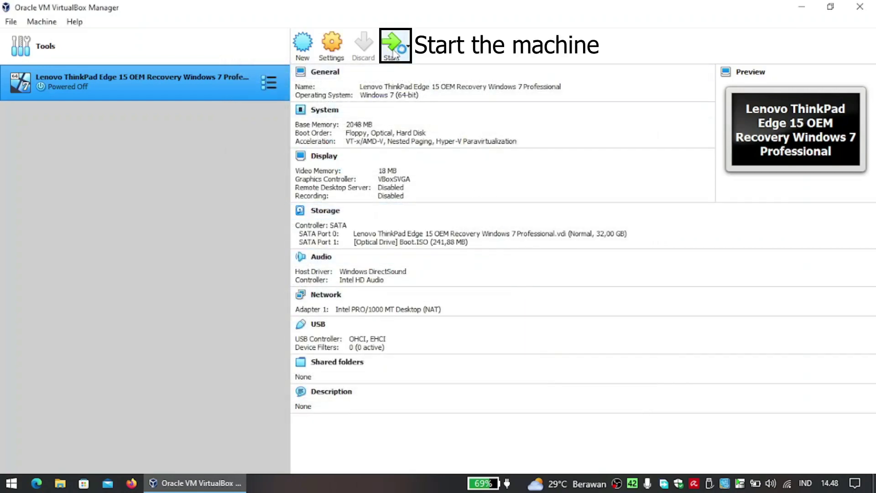
Step: Start the virtual machine and show it in full-screen mode
left_click(391, 48)
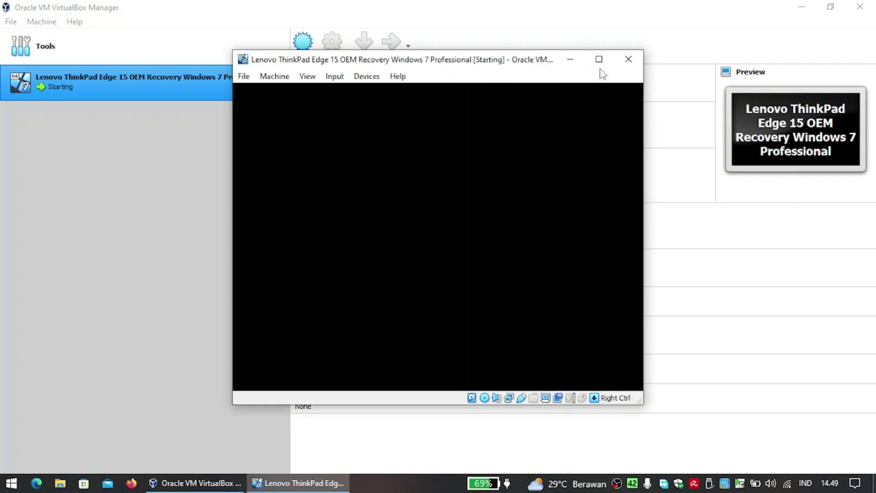
left_click(599, 59)
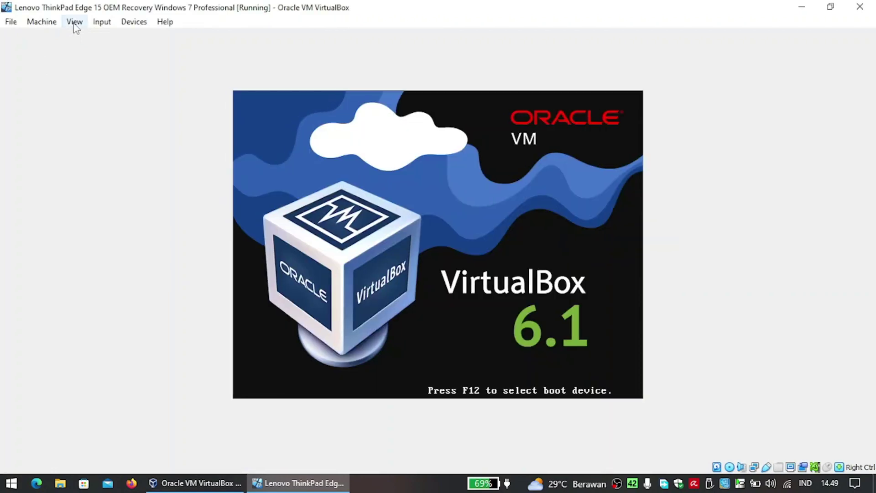
left_click(75, 25)
key("Escape")
key("ctrl+f")
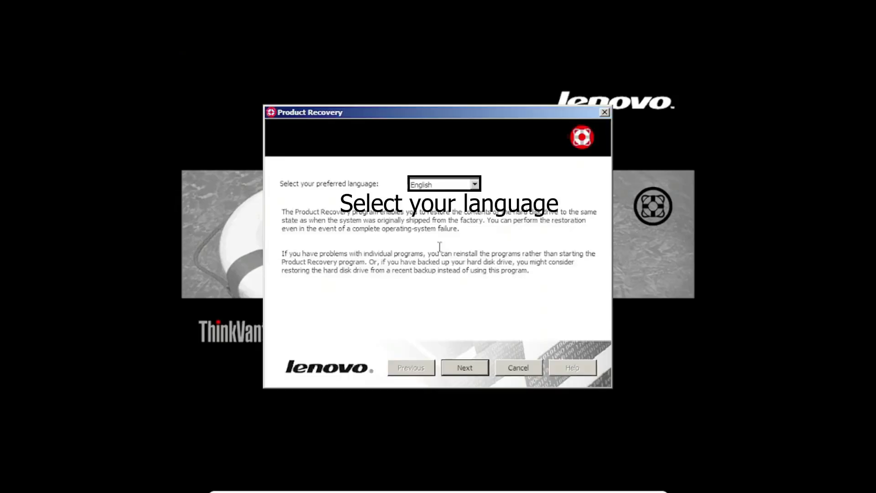
Step: Choose English as the Product Recovery language and agree to the terms and conditions
left_click(458, 185)
left_click(456, 195)
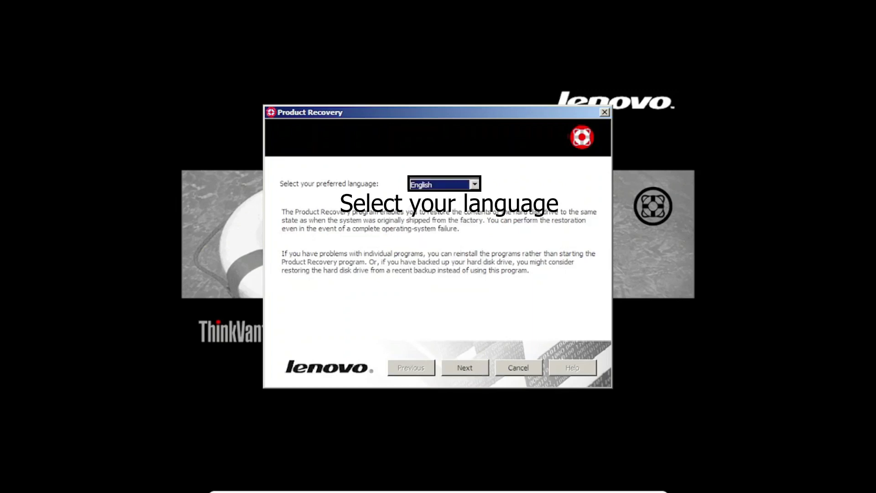
left_click(483, 367)
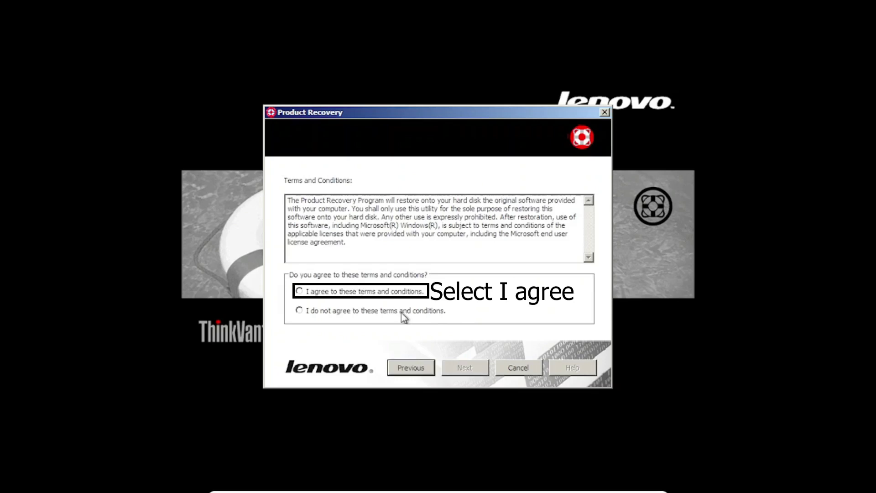
left_click(378, 294)
left_click(477, 367)
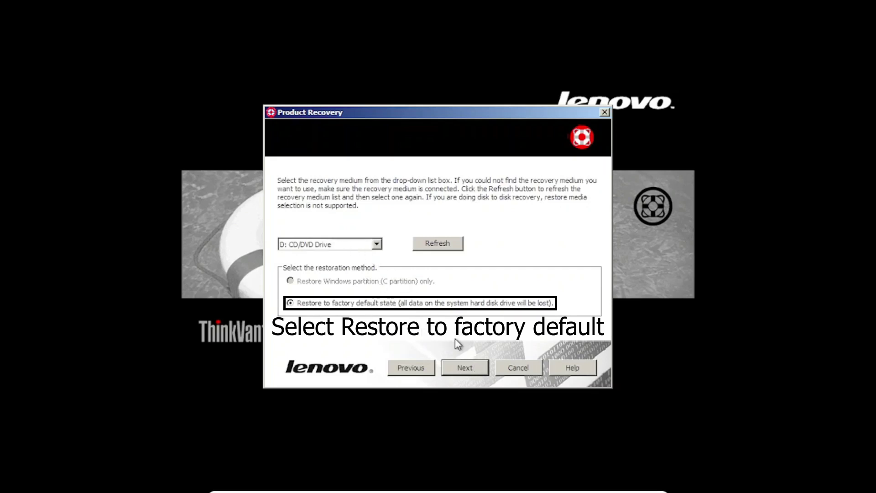
Step: Start the restore to factory default state from the D: CD/DVD drive, accepting the loss of data
key("shift+Tab")
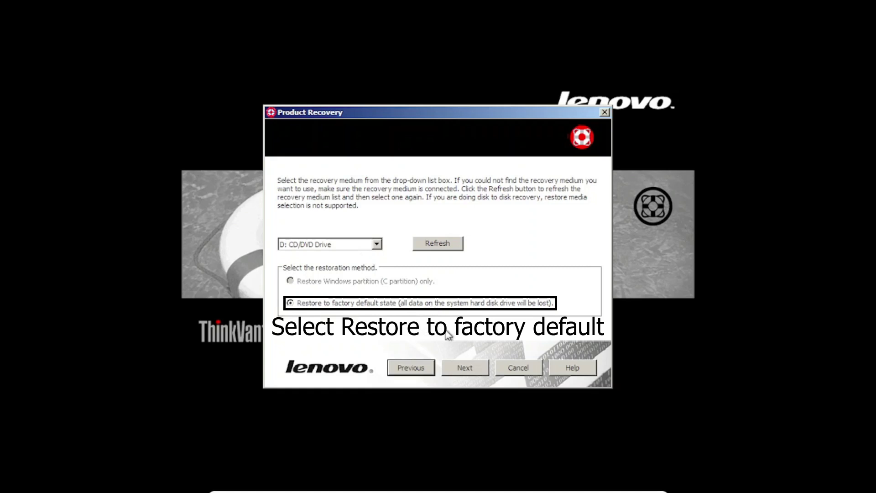
left_click(464, 365)
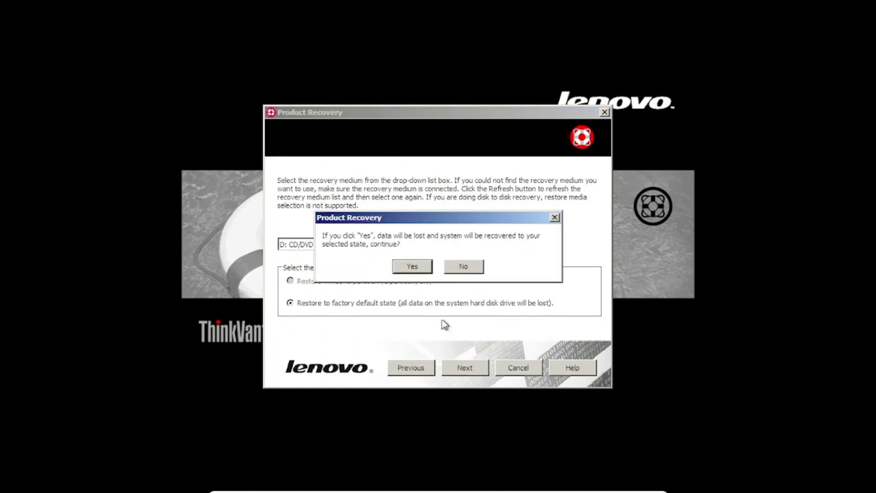
left_click(409, 267)
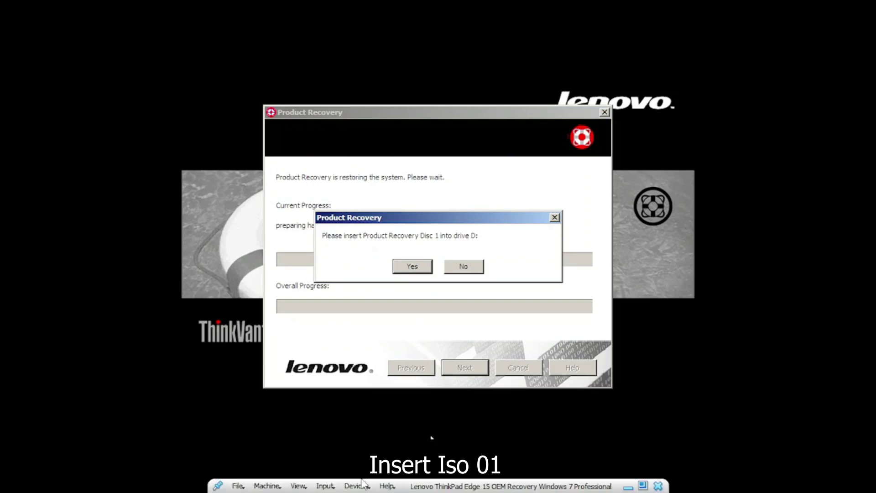
Step: Insert the 01 disc image into the virtual optical drive as Product Recovery Disc 1 and continue the recovery
left_click(362, 483)
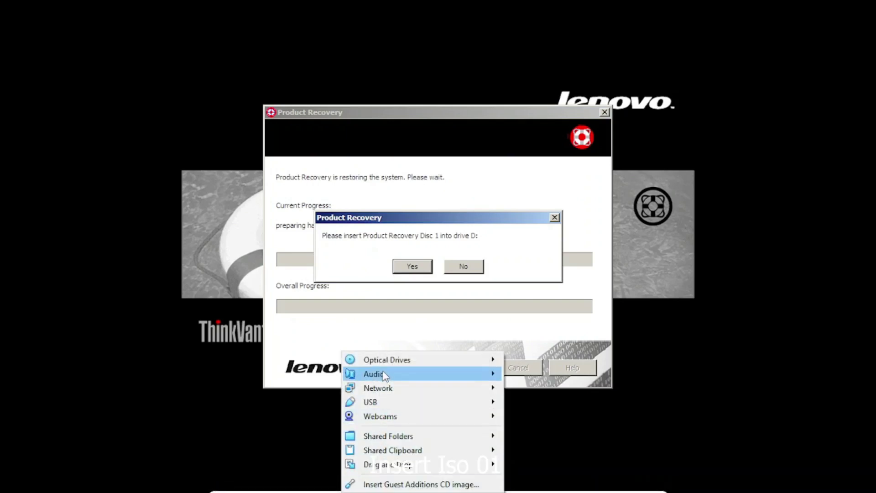
mouse_move(404, 360)
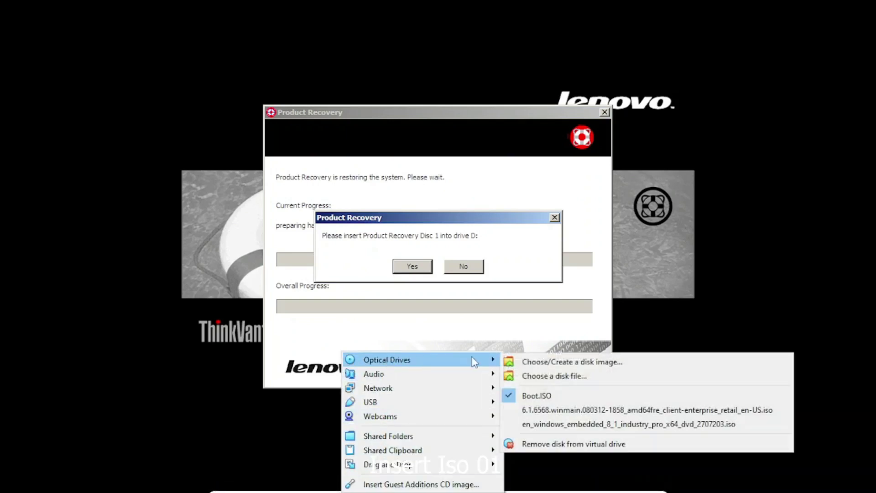
left_click(566, 378)
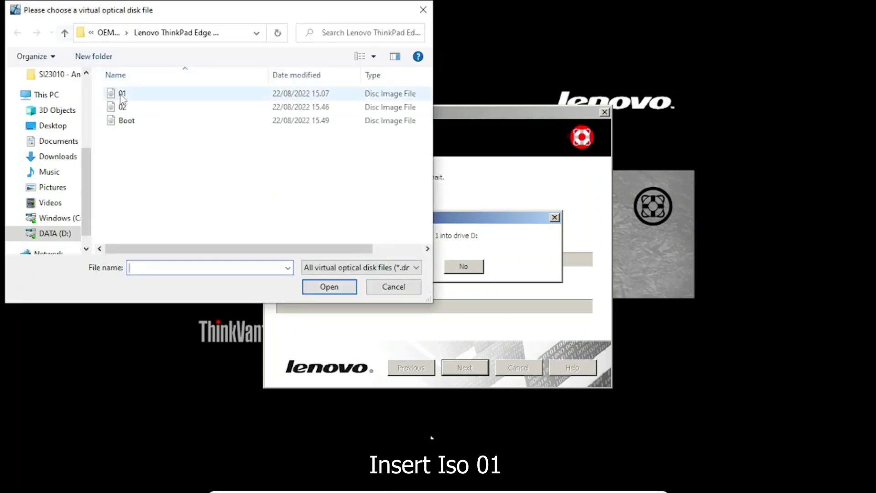
double_click(123, 94)
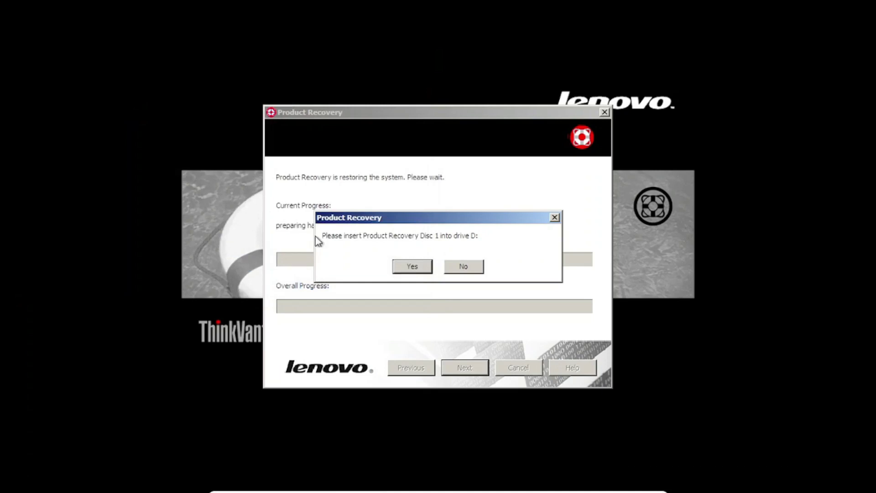
left_click(423, 268)
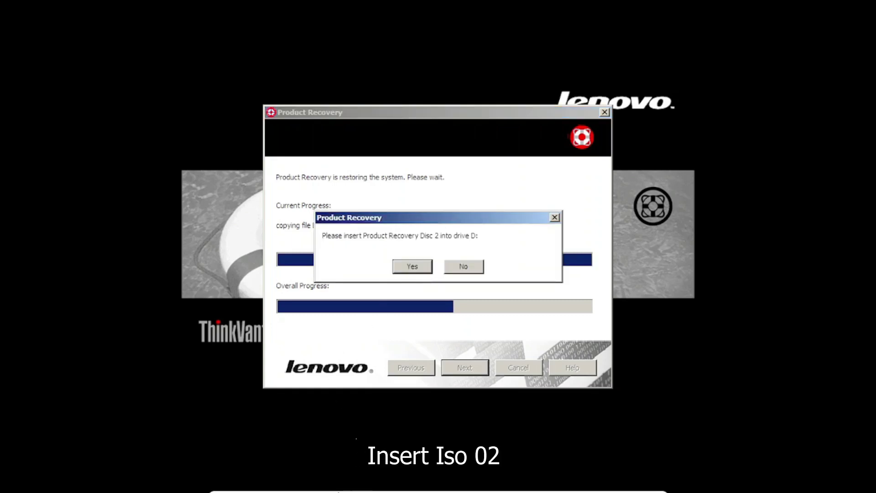
Step: Insert the 02 disc image into the virtual optical drive as Product Recovery Disc 2 and continue the recovery
mouse_move(338, 491)
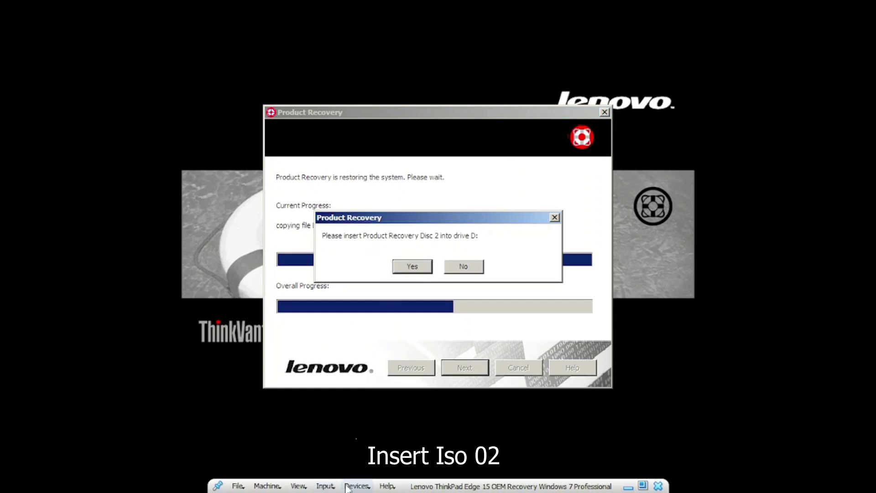
left_click(347, 487)
mouse_move(480, 360)
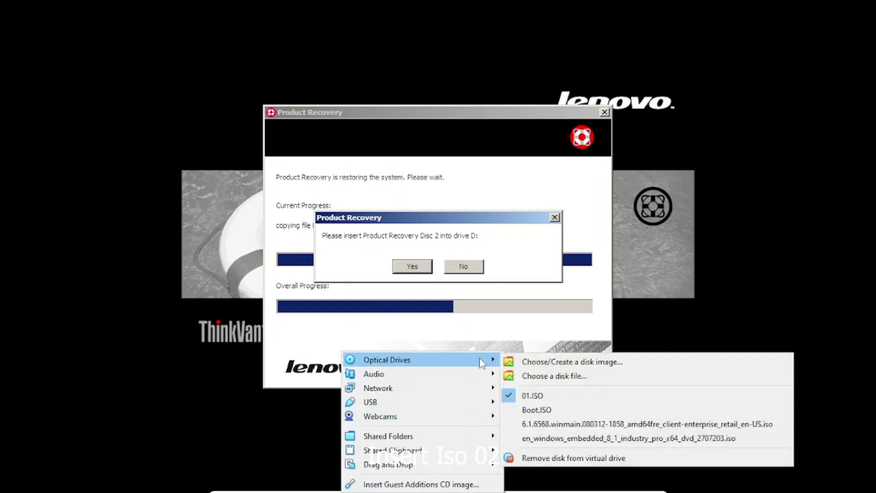
left_click(573, 375)
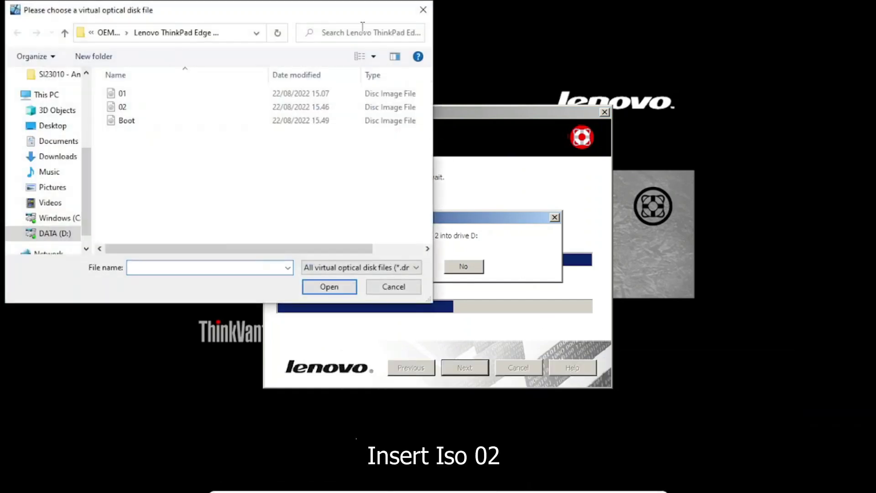
left_click(255, 112)
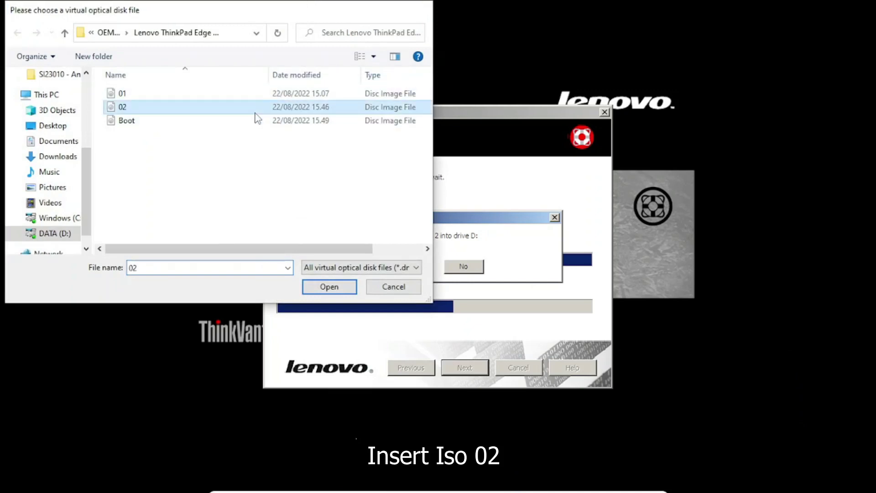
double_click(255, 113)
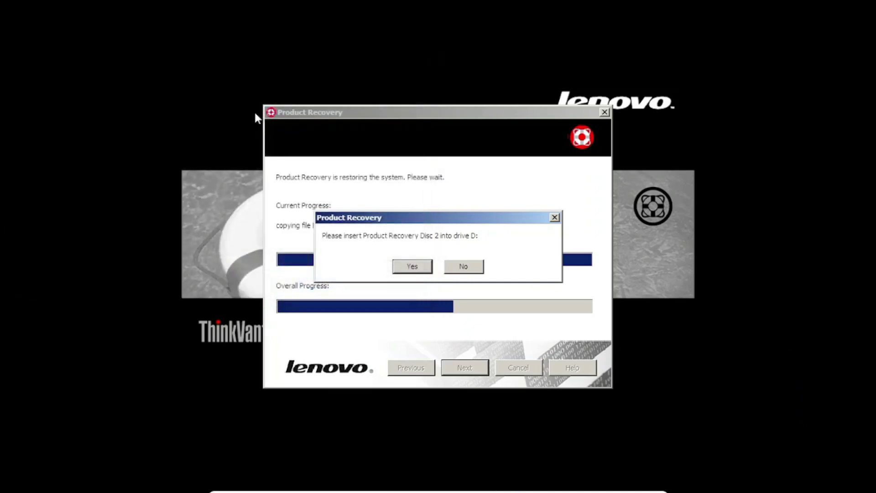
left_click(419, 269)
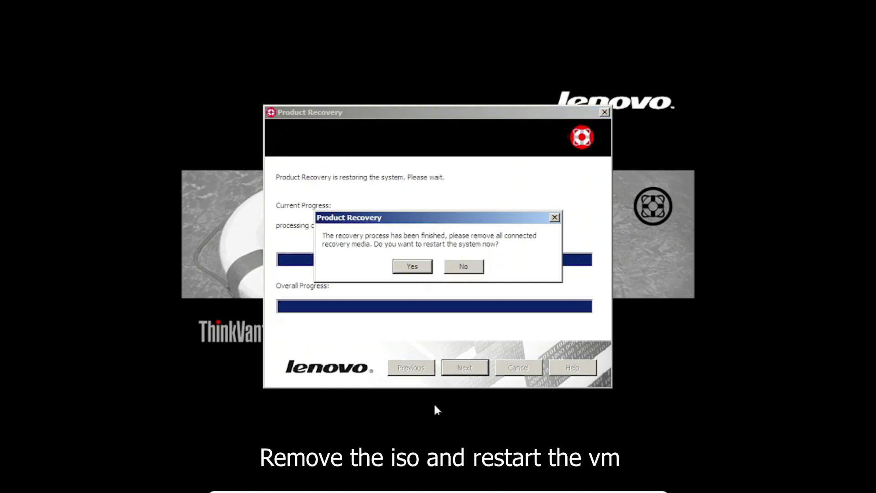
Step: Remove the recovery disc from the virtual optical drive and agree to restart the system
mouse_move(427, 490)
left_click(357, 486)
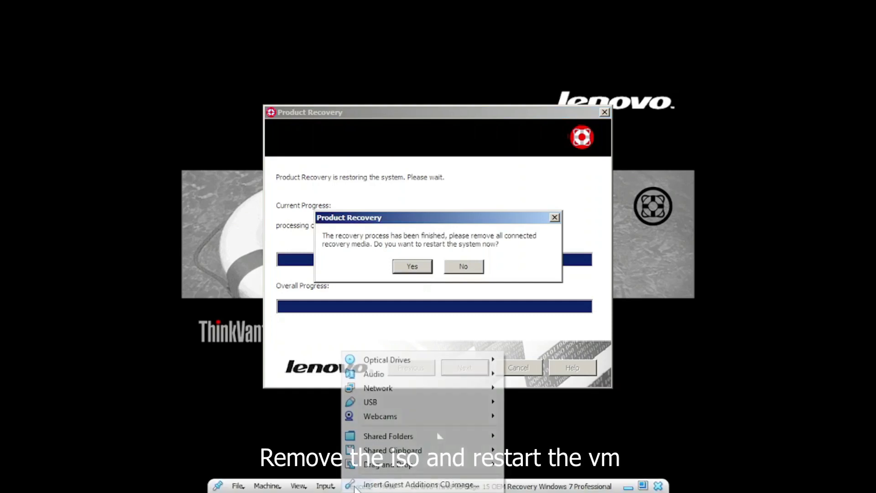
mouse_move(410, 361)
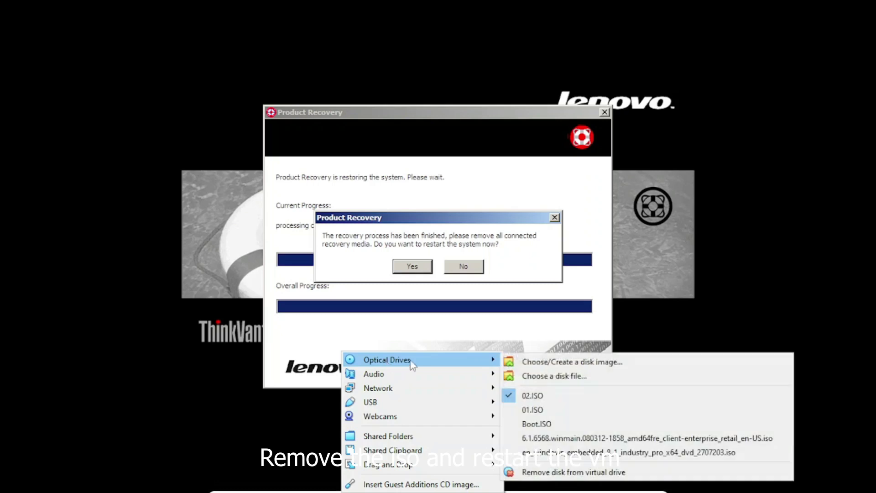
left_click(596, 472)
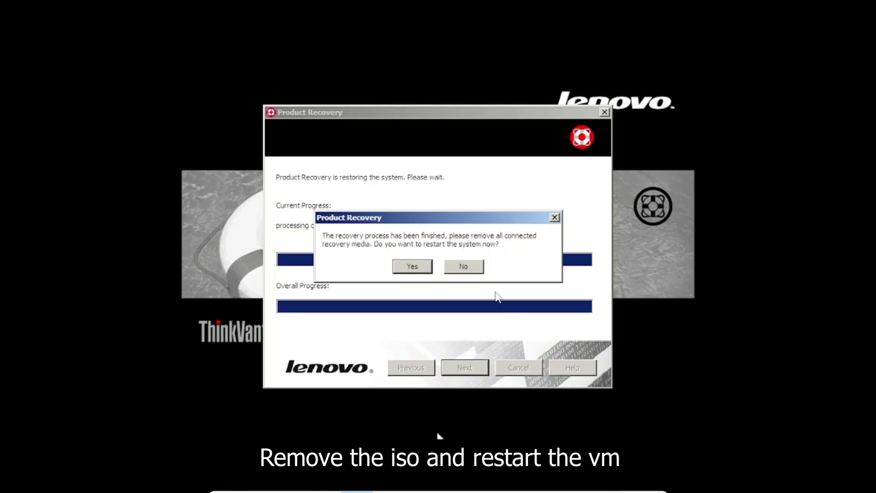
left_click(410, 269)
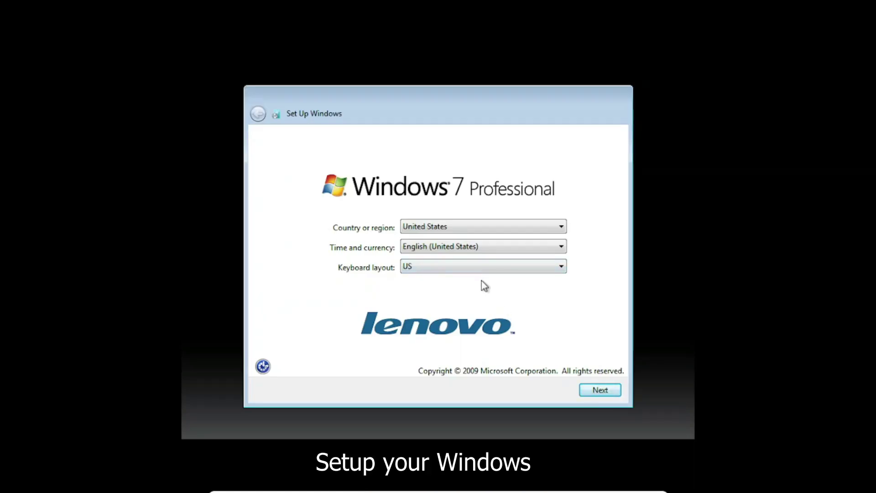
left_click(489, 248)
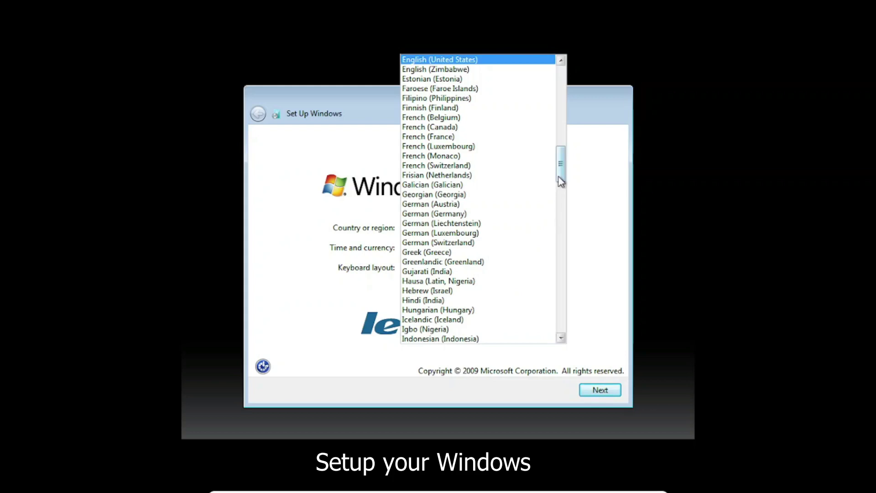
left_click_drag(560, 181, 560, 202)
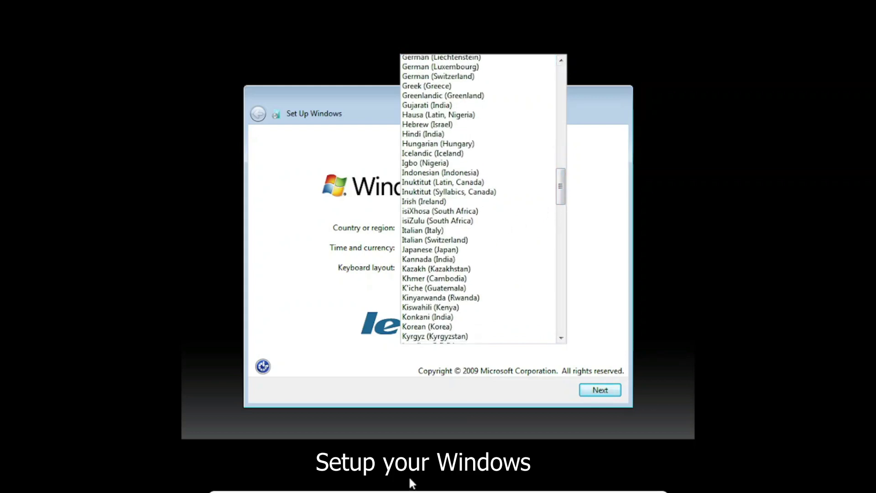
scroll(409, 477, "down", 1)
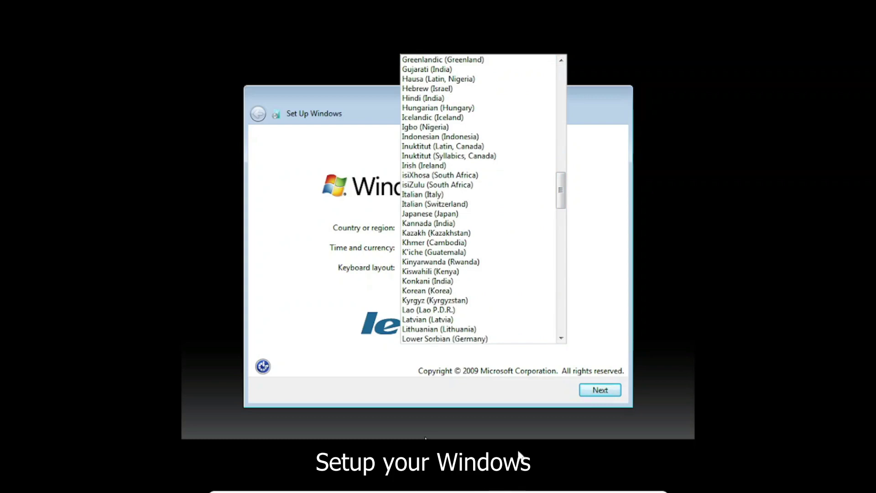
scroll(525, 463, "down", 8)
scroll(527, 462, "down", 1)
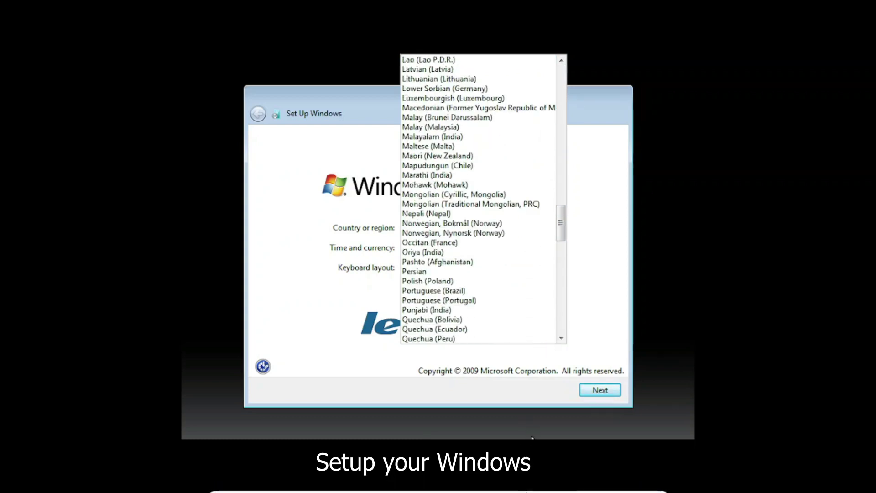
mouse_move(527, 489)
scroll(520, 373, "down", 9)
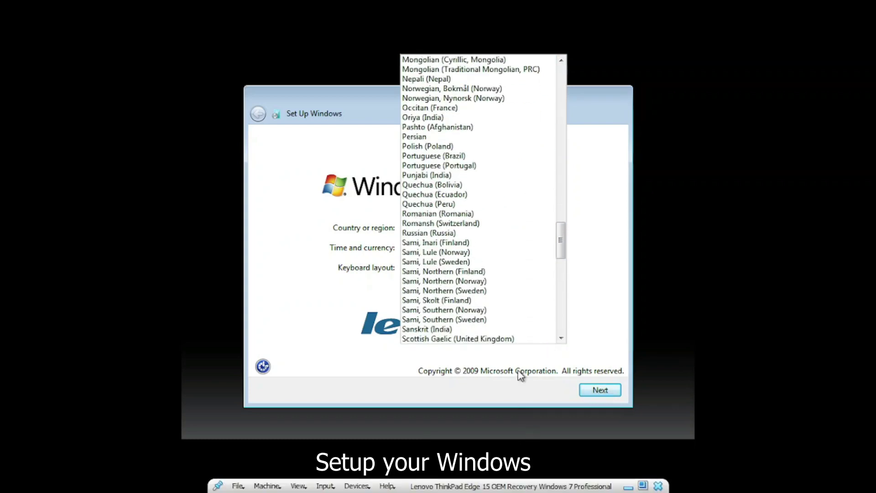
left_click(518, 367)
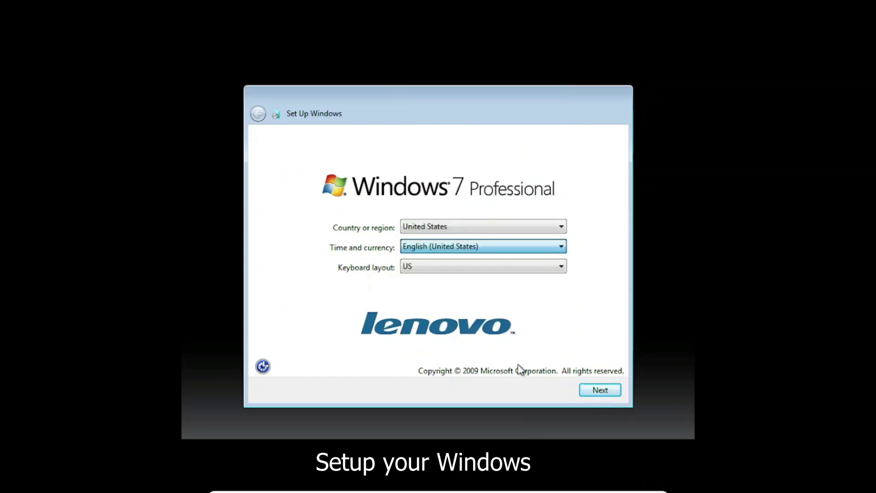
Step: Set the time and currency format to Indonesian (Indonesia) and continue the Windows setup
key("i")
key("i")
key("i")
left_click(600, 390)
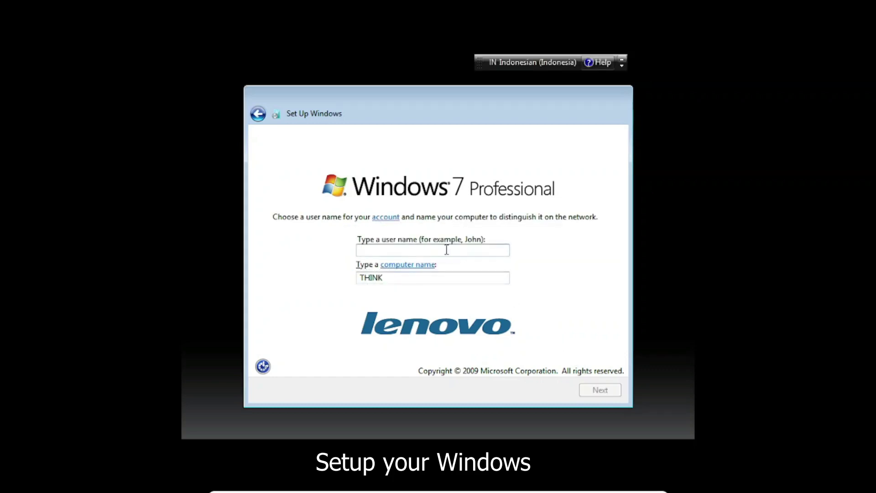
Step: Try VirtualBox as the account's user name, and cut it back to its initial V
type("VirtualB")
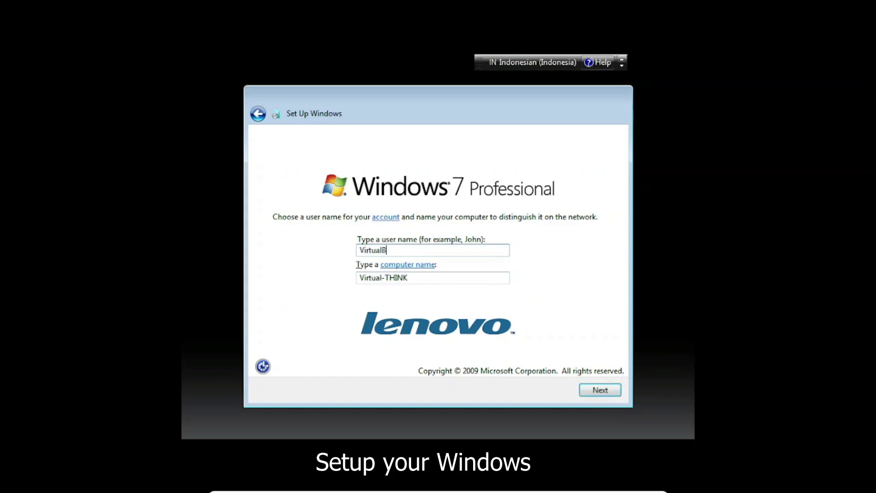
type("ox")
key("BackSpace")
key("BackSpace")
key("BackSpace")
key("BackSpace")
key("BackSpace")
key("BackSpace")
key("BackSpace")
key("BackSpace")
key("BackSpace")
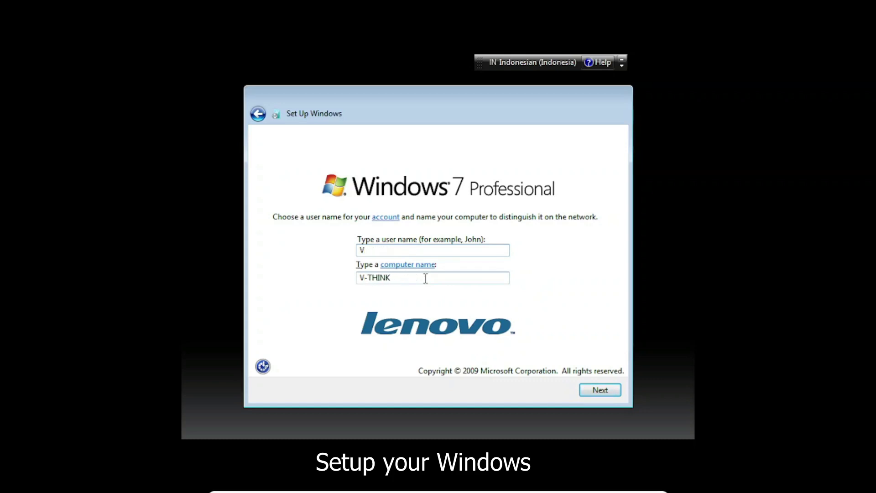
Step: Complete the user name as VM after trying Virtual, and continue with the matching computer name
type("M")
key("BackSpace")
type("irtual")
key("BackSpace")
key("BackSpace")
key("BackSpace")
key("BackSpace")
key("BackSpace")
key("BackSpace")
type("M")
left_click(600, 389)
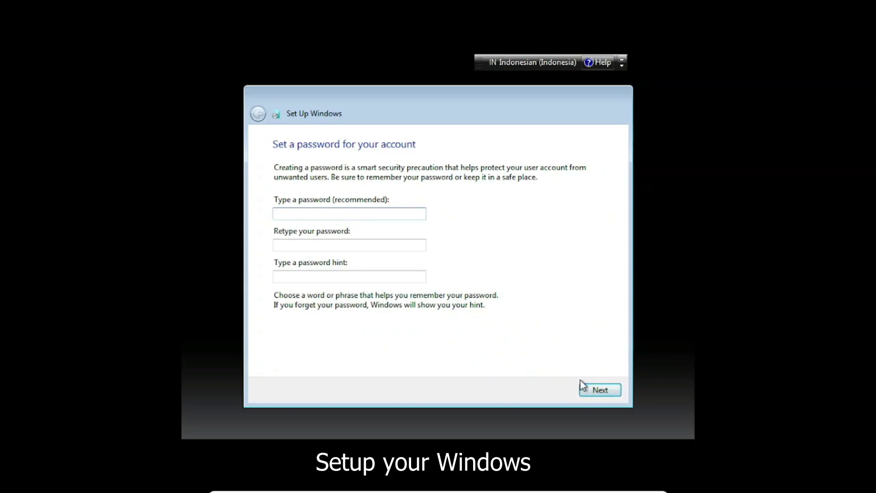
Step: Leave the account password blank and accept both the Windows and the Lenovo license terms
left_click(585, 386)
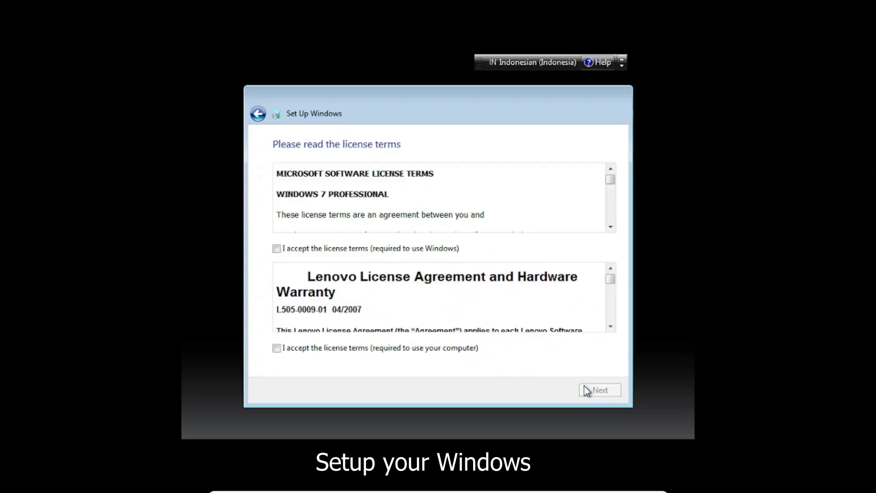
left_click(346, 249)
left_click(367, 347)
left_click(609, 388)
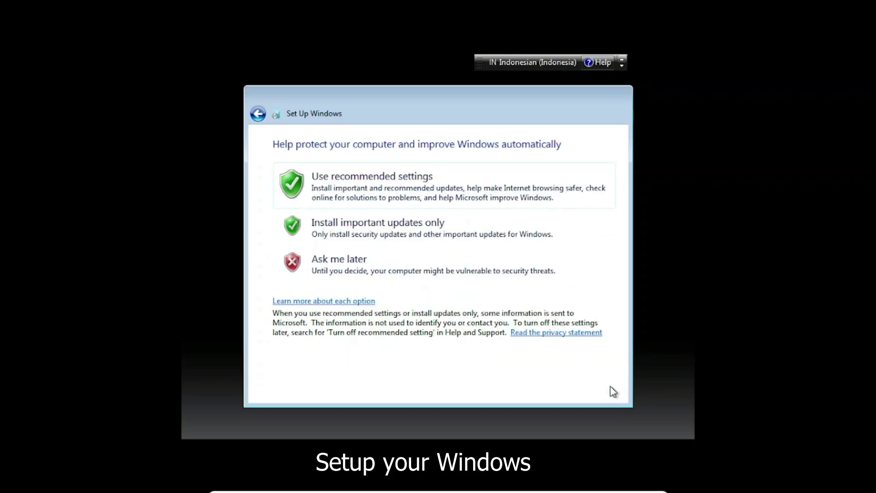
Step: Use the recommended update settings and set the time zone to (UTC+07:00) Bangkok, Hanoi, Jakarta
left_click(349, 196)
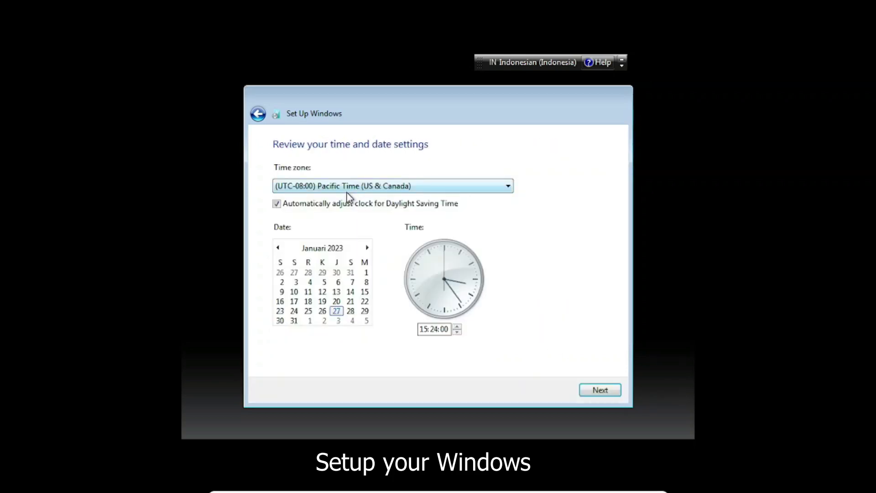
left_click(348, 191)
scroll(358, 201, "down", 2)
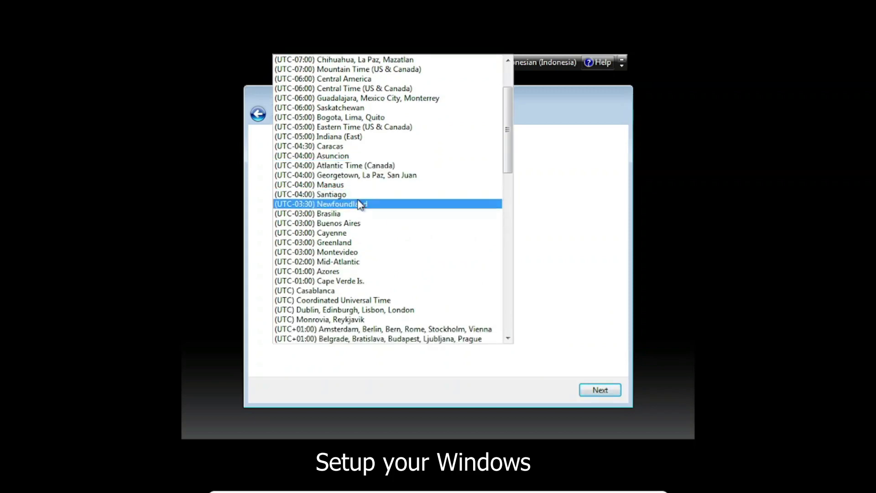
scroll(361, 204, "down", 9)
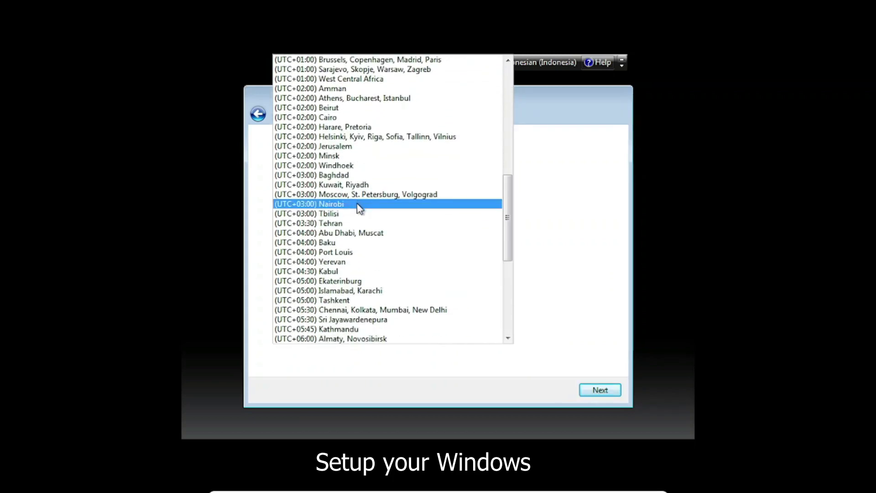
scroll(356, 214, "down", 2)
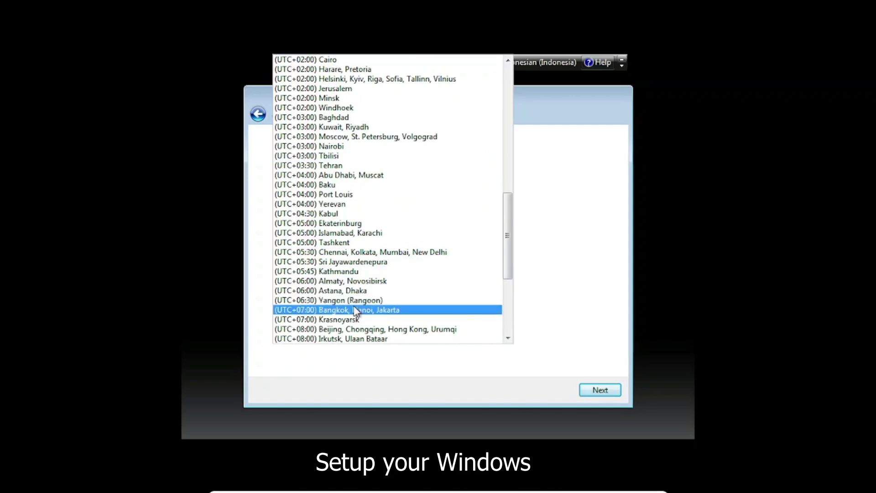
scroll(358, 312, "down", 1)
key("Return")
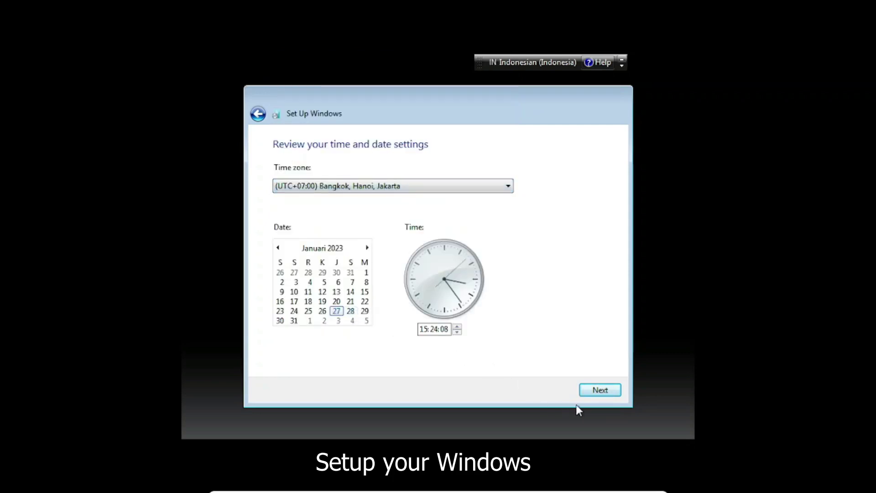
left_click(600, 392)
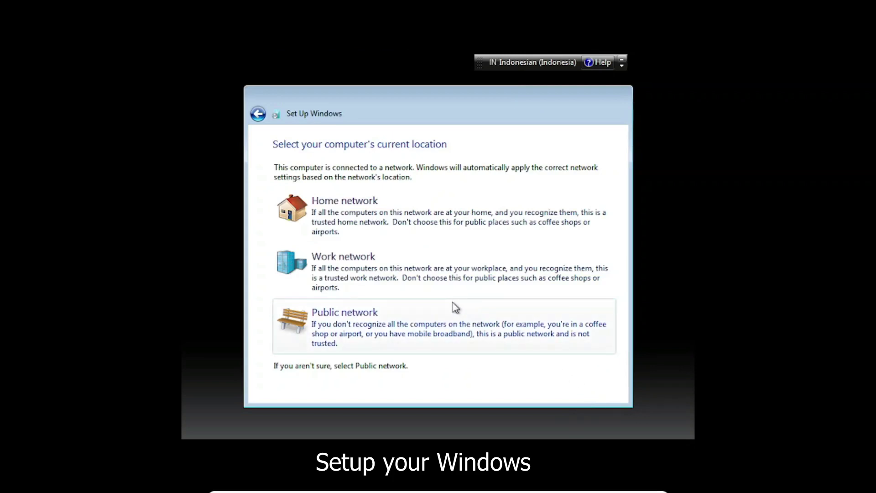
Step: Choose Public network as the computer's location and restart Windows to apply the changes
left_click(450, 317)
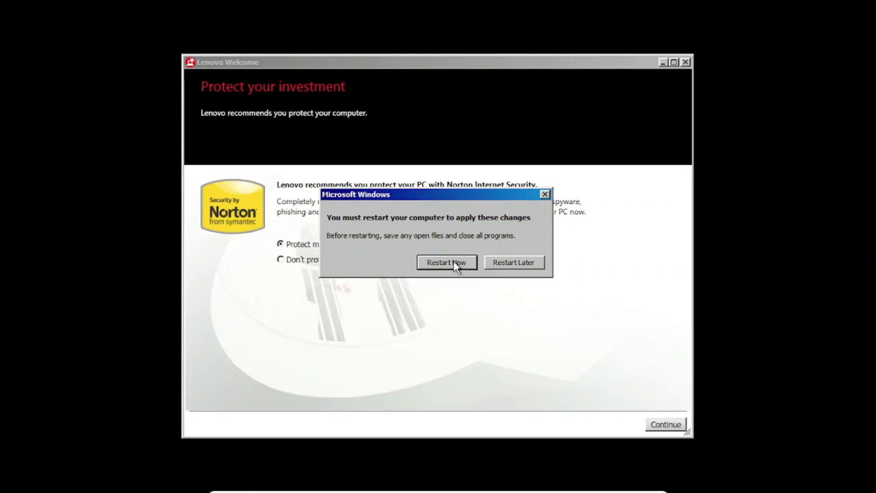
left_click(454, 263)
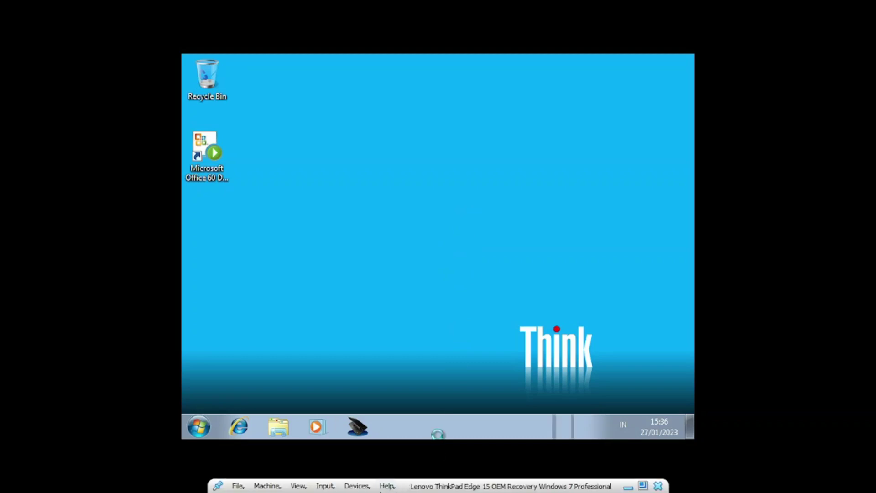
Step: Insert the Guest Additions CD image, run VBoxWindowsAdditions.exe from it and allow it to make changes, dismissing the interrupting notification and Libraries window
left_click(358, 486)
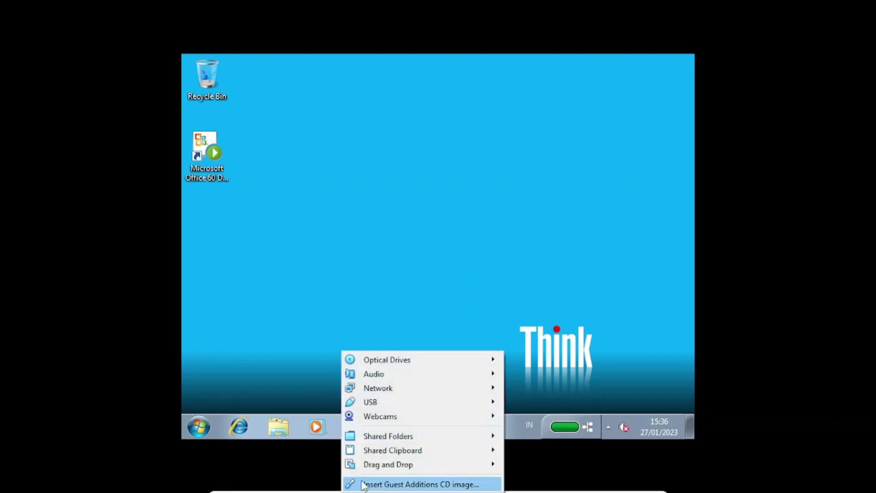
left_click(361, 481)
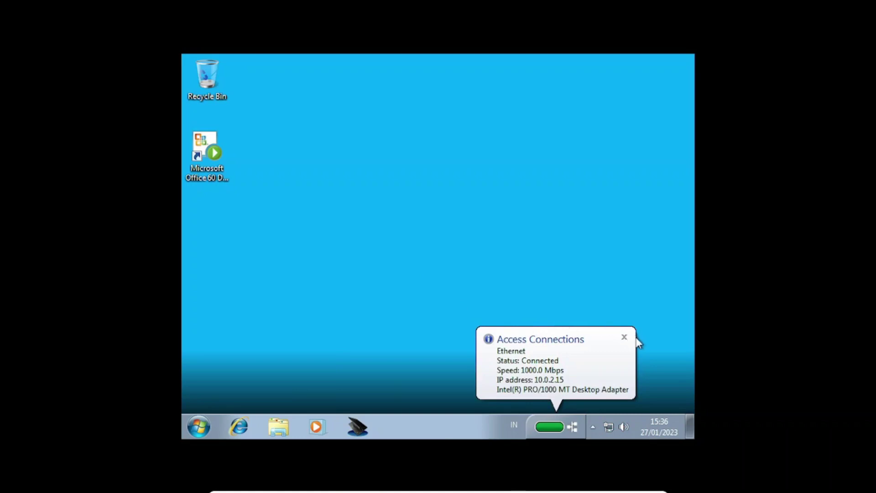
left_click(623, 337)
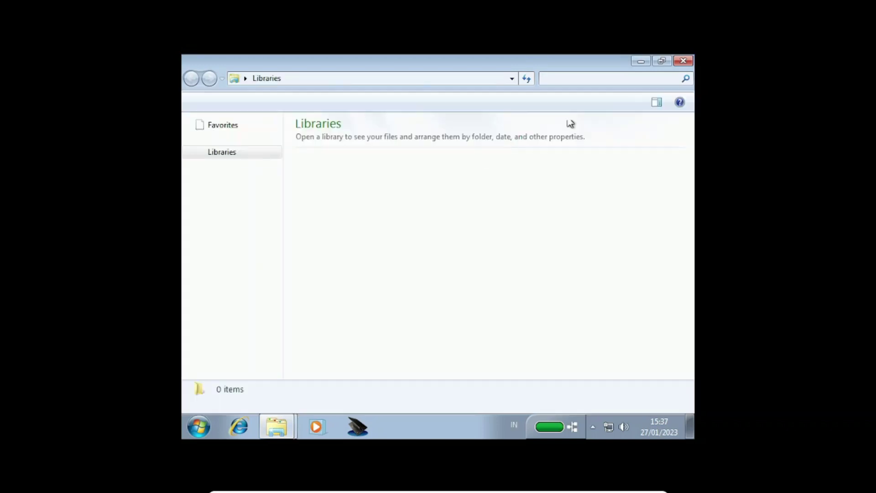
left_click(681, 62)
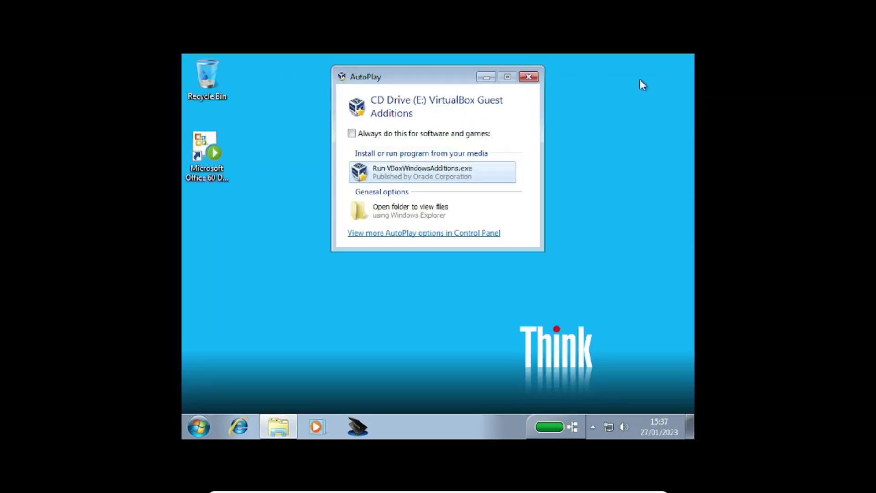
left_click(409, 174)
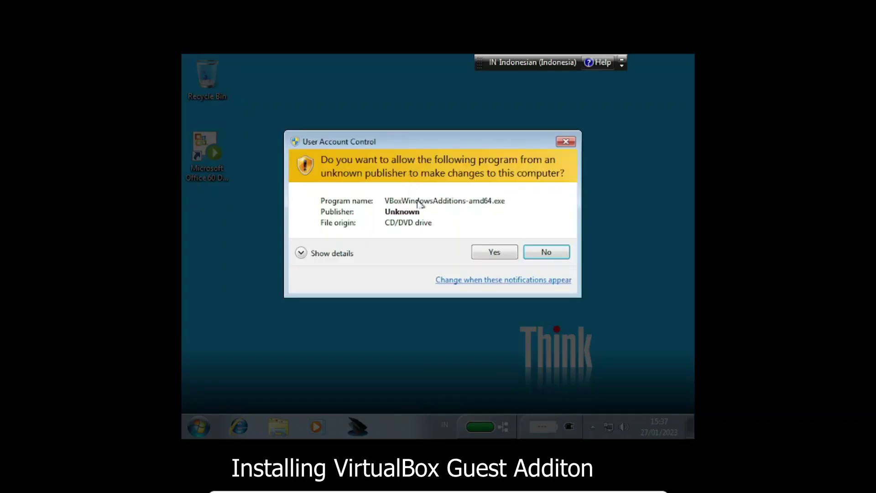
left_click(492, 256)
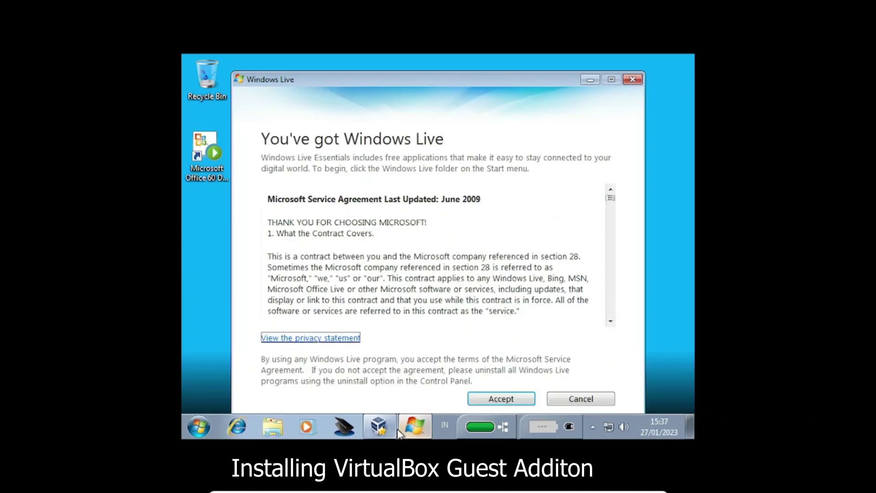
Step: Dismiss the Windows Live agreement and install Guest Additions 6.1.40 with the default folder and components, always trusting Oracle Corporation device software
left_click(636, 80)
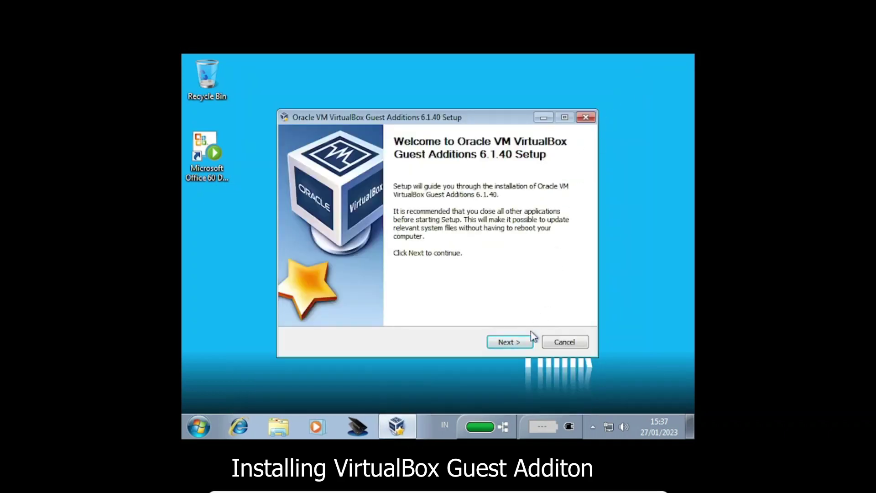
left_click(516, 345)
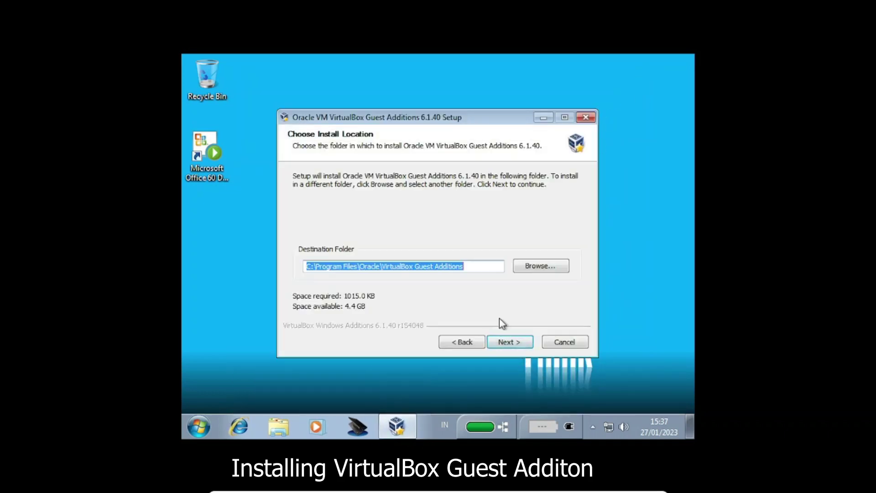
left_click(518, 341)
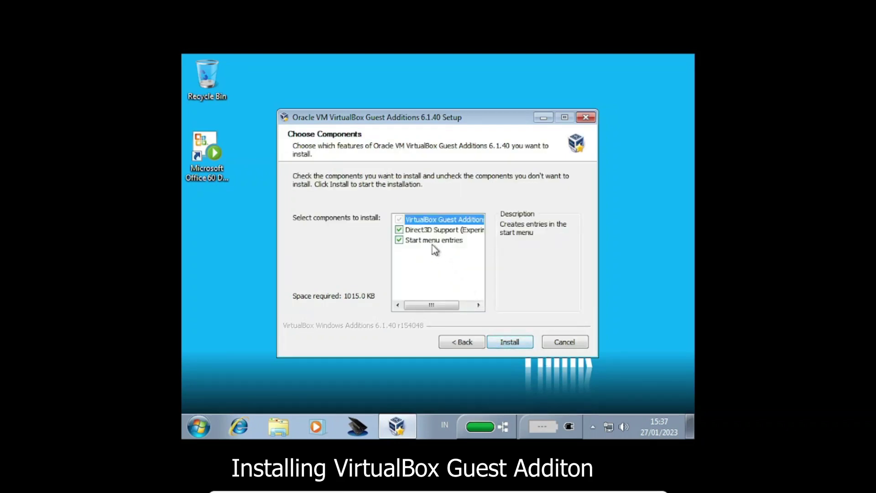
left_click(516, 344)
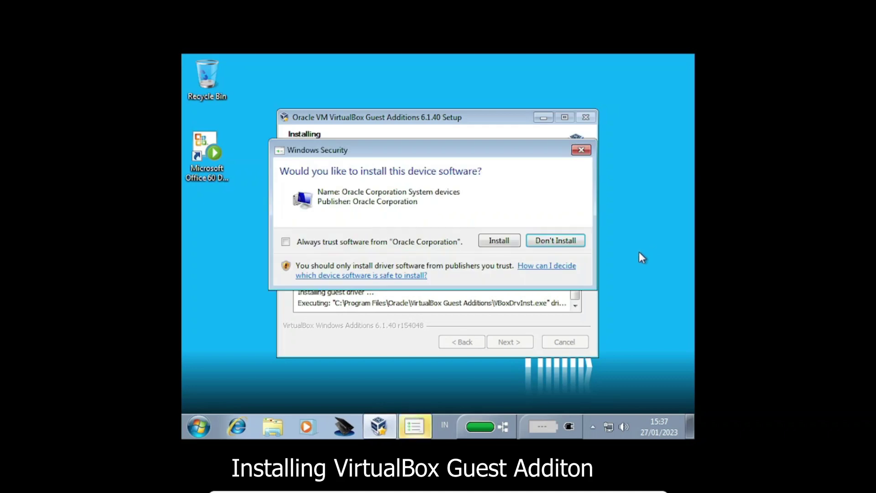
left_click(403, 245)
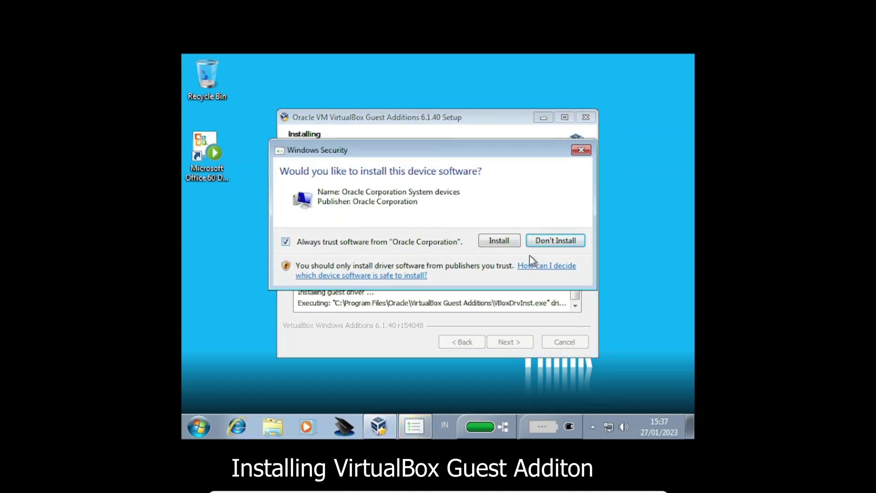
left_click(502, 243)
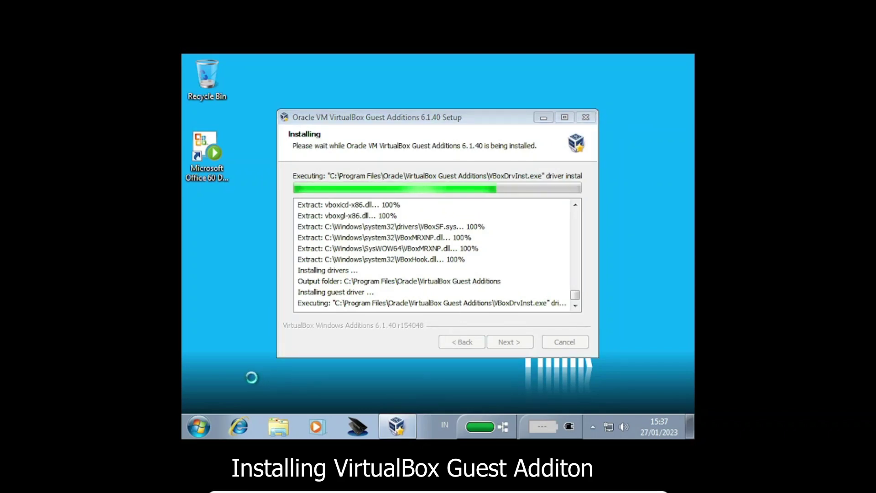
key("shift+F10")
key("Escape")
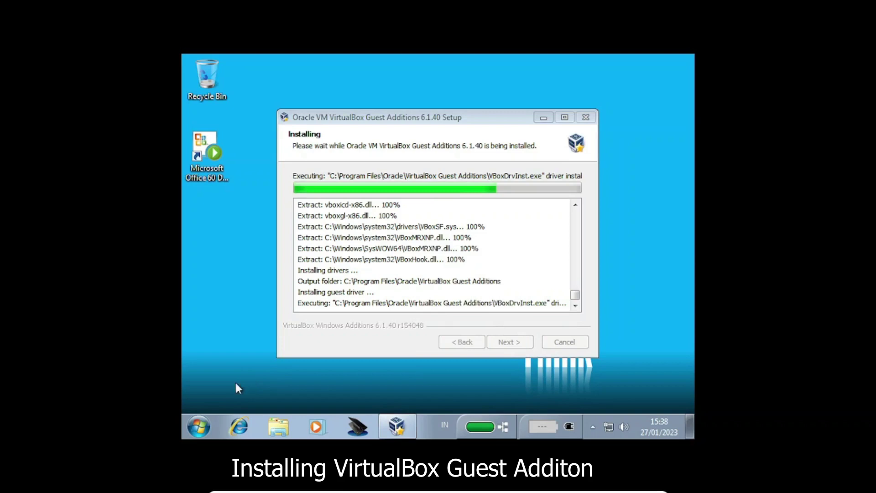
left_click(204, 423)
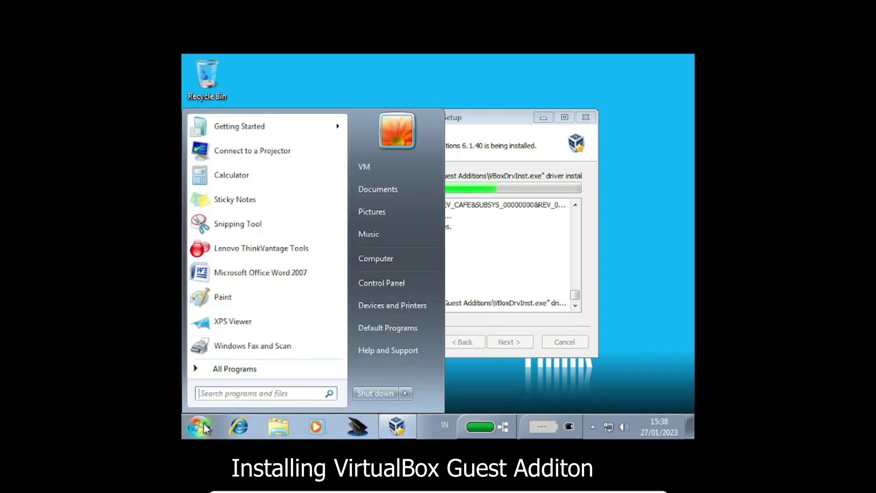
left_click(203, 423)
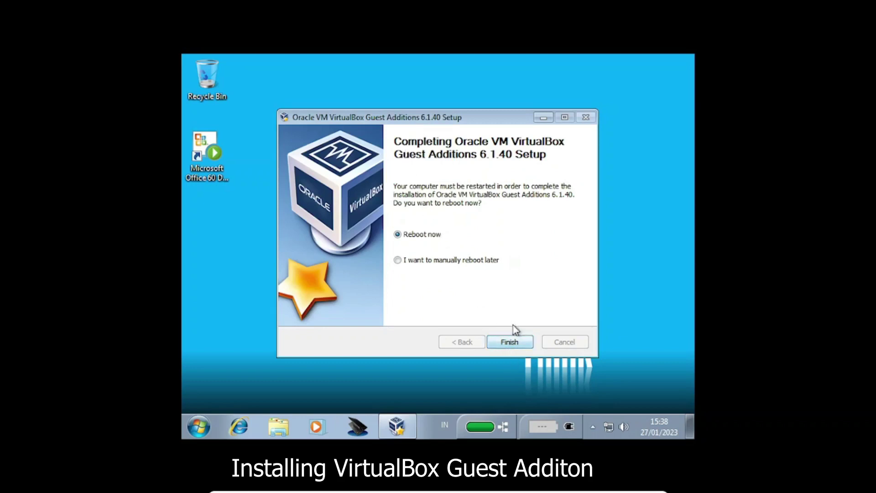
Step: Finish the Guest Additions setup with an immediate reboot and decline to save the network connection as a location
left_click(499, 342)
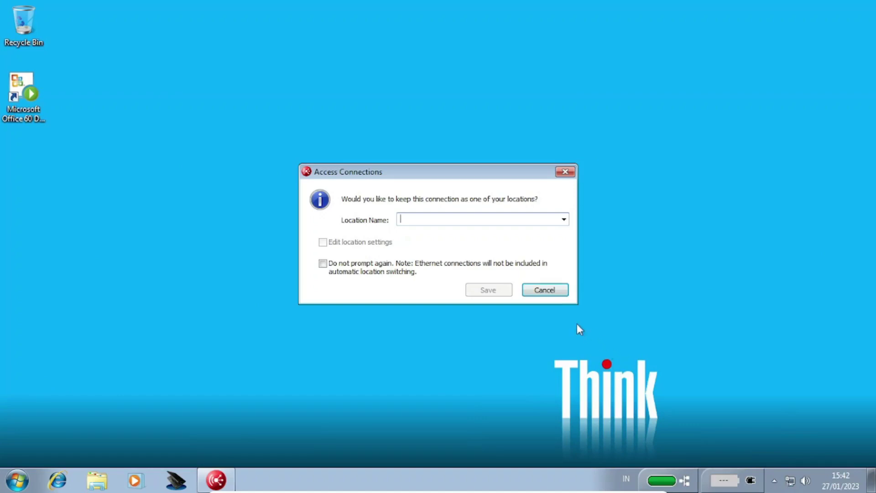
left_click(544, 291)
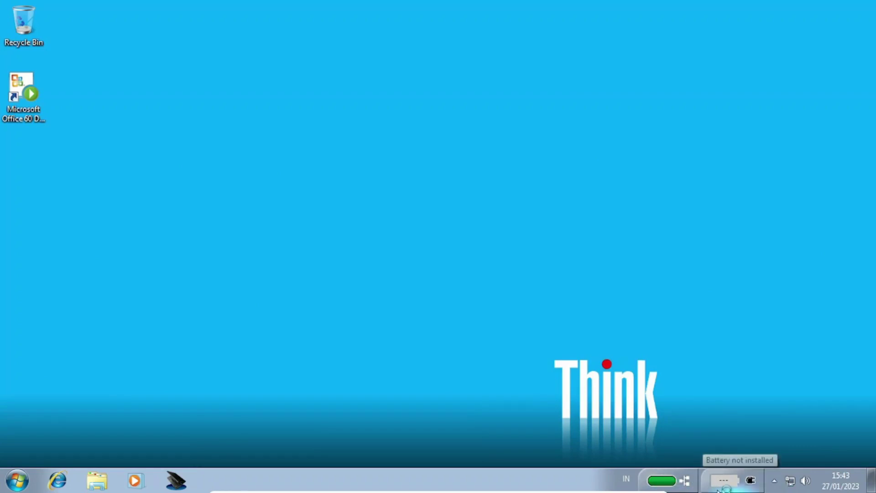
Step: Open the desktop's Personalization settings and move their window toward the upper part of the desktop
left_click(662, 480)
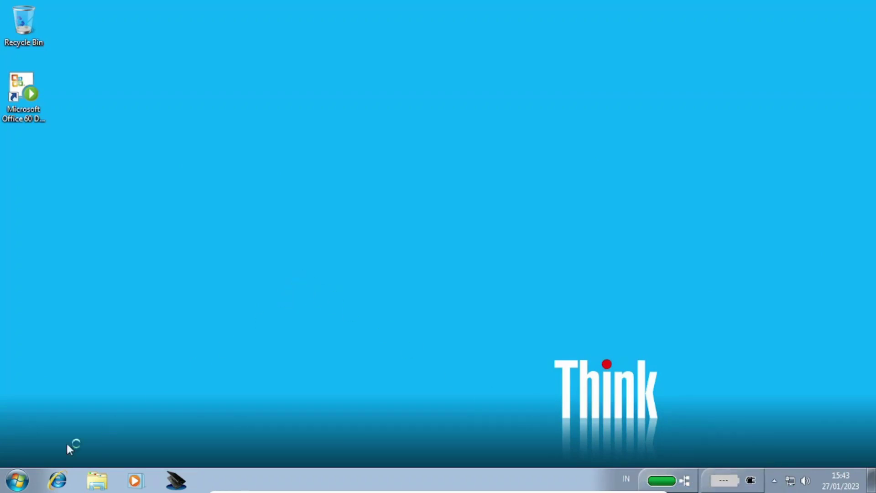
left_click(17, 480)
left_click(393, 211)
right_click(392, 210)
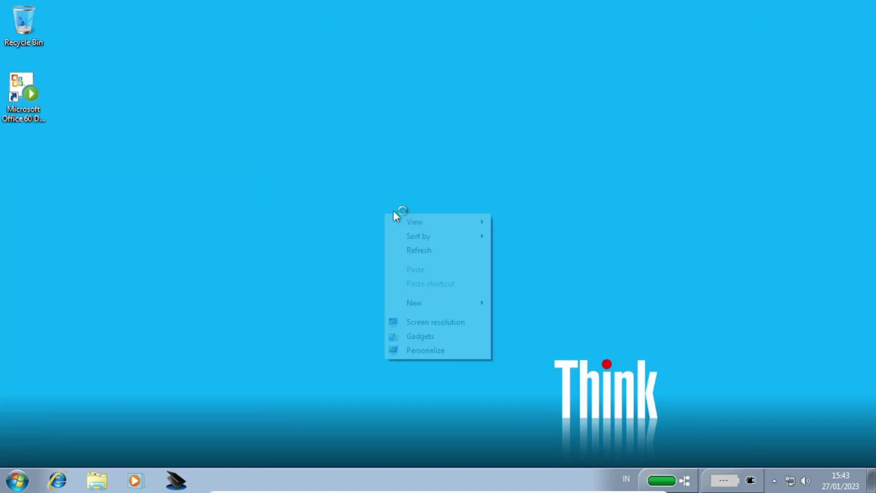
left_click(453, 354)
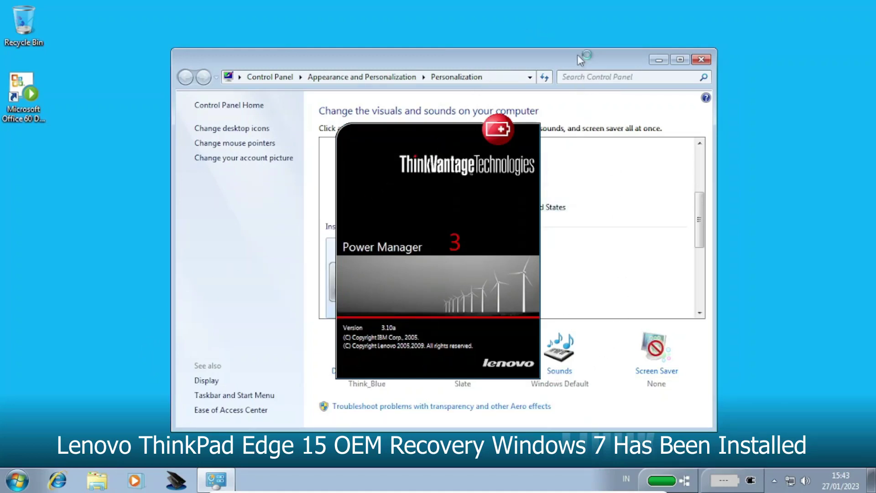
left_click_drag(577, 55, 511, 44)
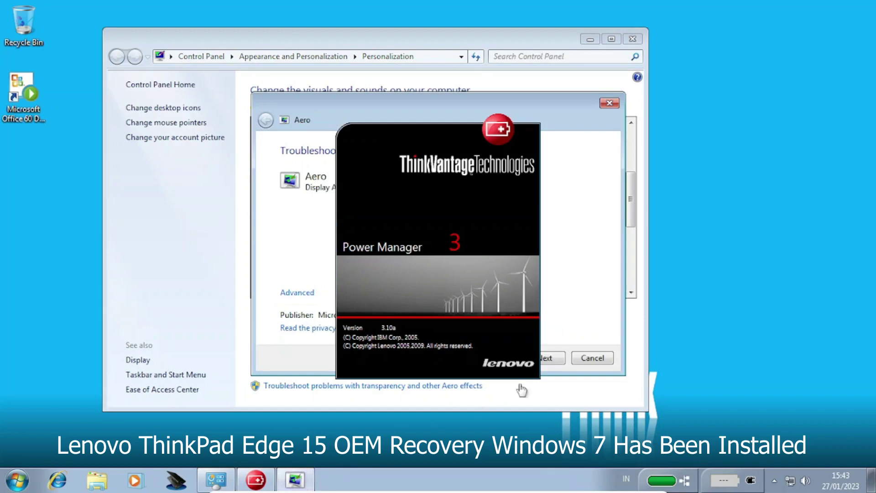
Step: Start problem detection in the Aero effects troubleshooter and close the Power Manager window
left_click(565, 360)
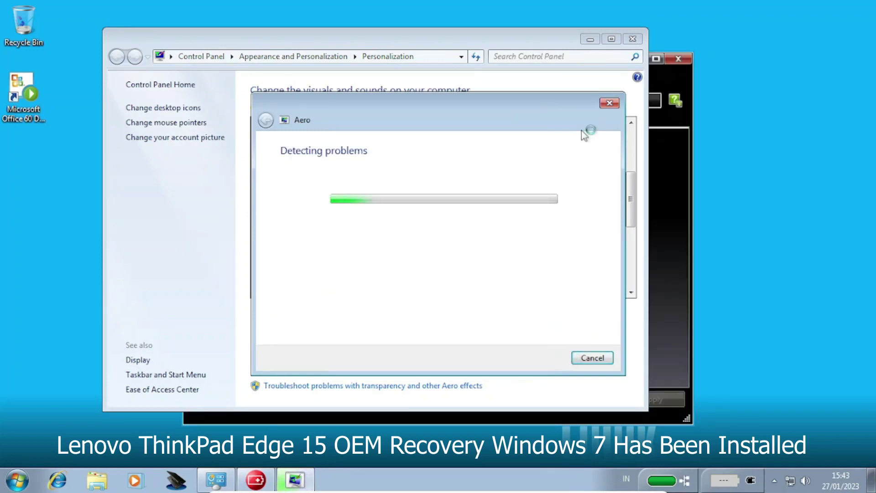
left_click(670, 82)
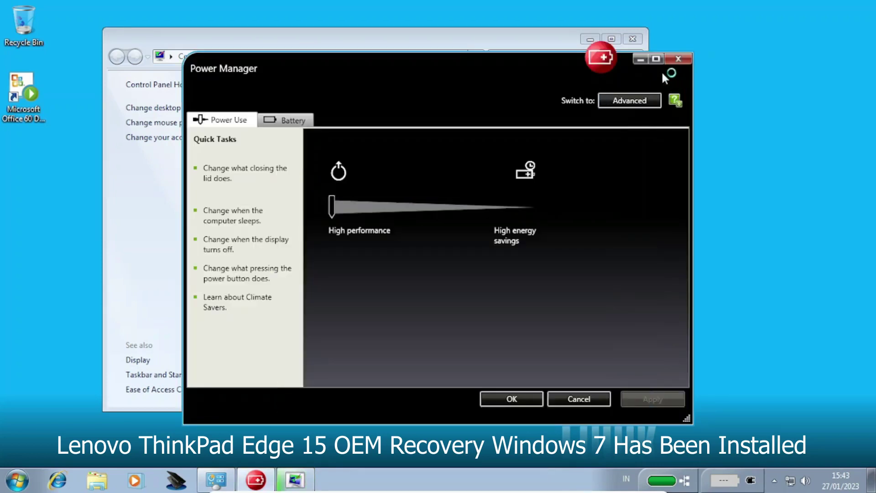
left_click(683, 60)
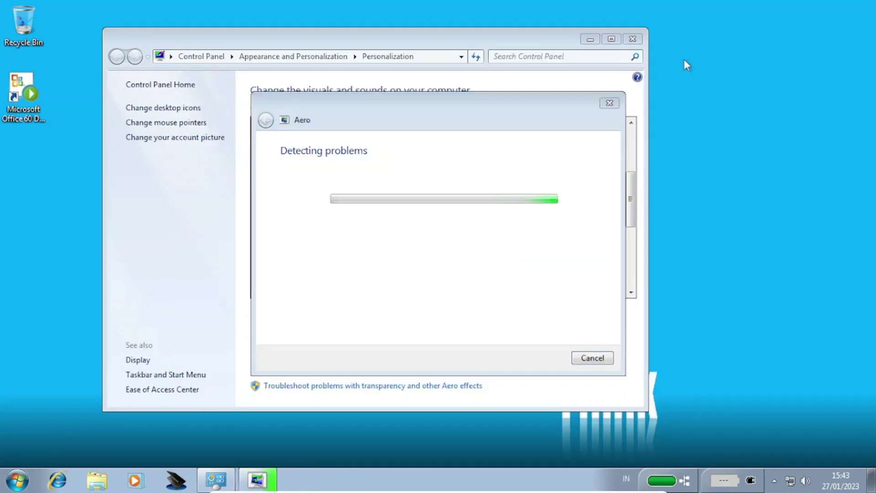
Step: Browse all installed programs, expanding the Microsoft SQL Server 2005, Microsoft Research AutoCollage Touch and Microsoft Office folders
left_click(2, 487)
left_click(117, 427)
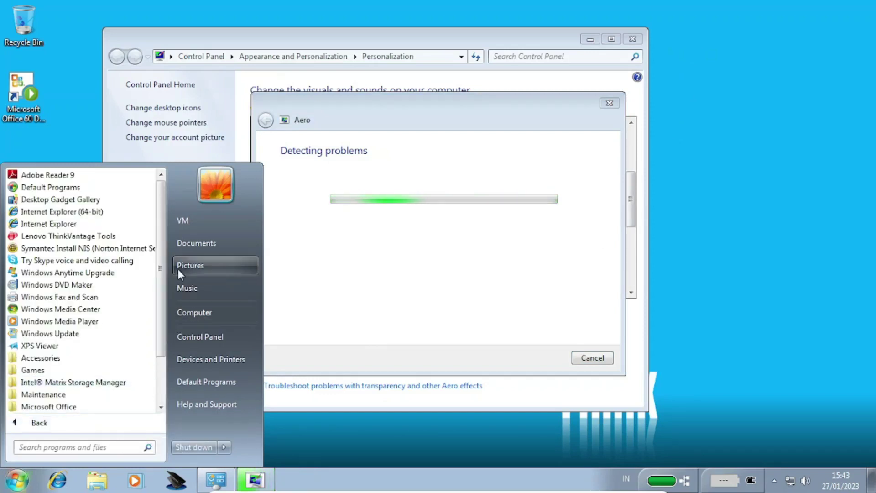
left_click_drag(160, 268, 162, 313)
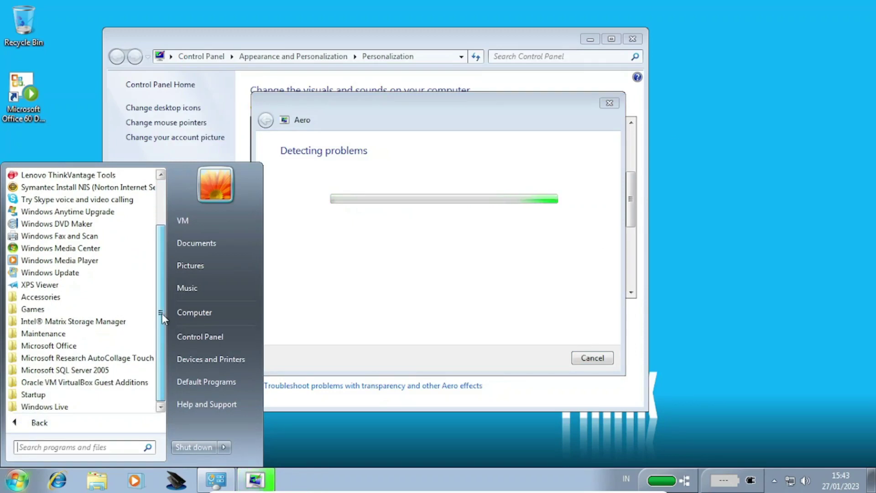
left_click(89, 370)
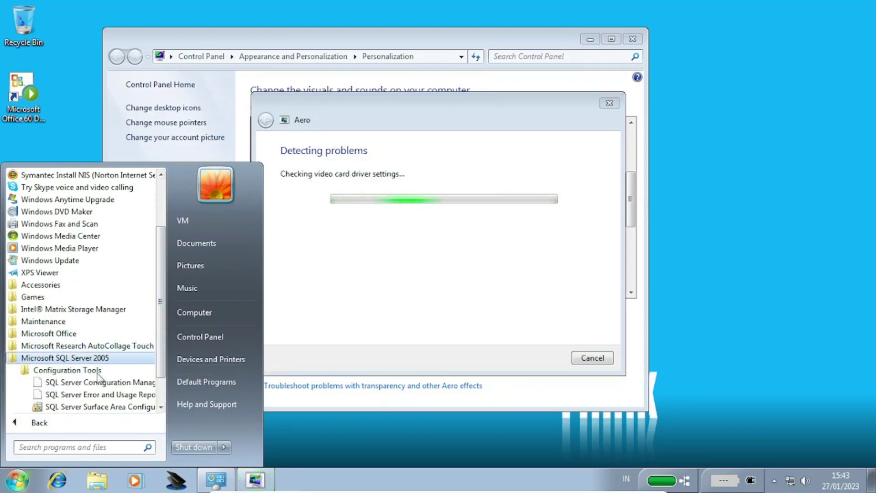
left_click(89, 346)
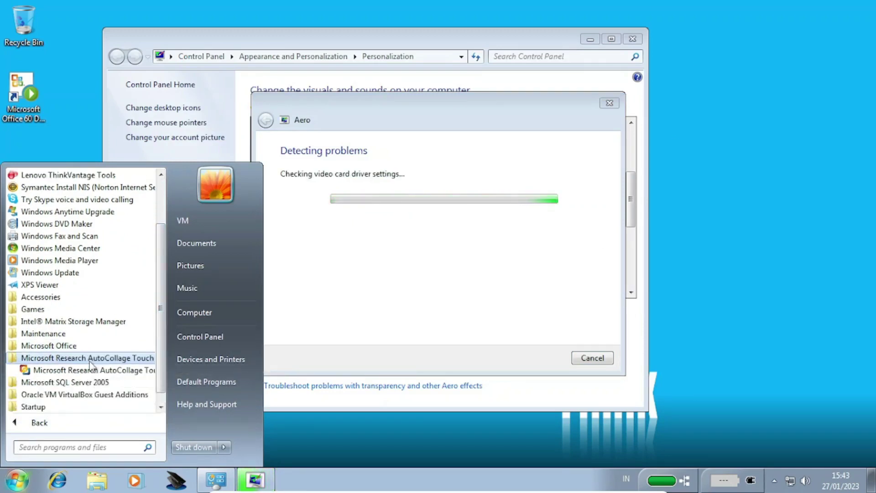
left_click(50, 345)
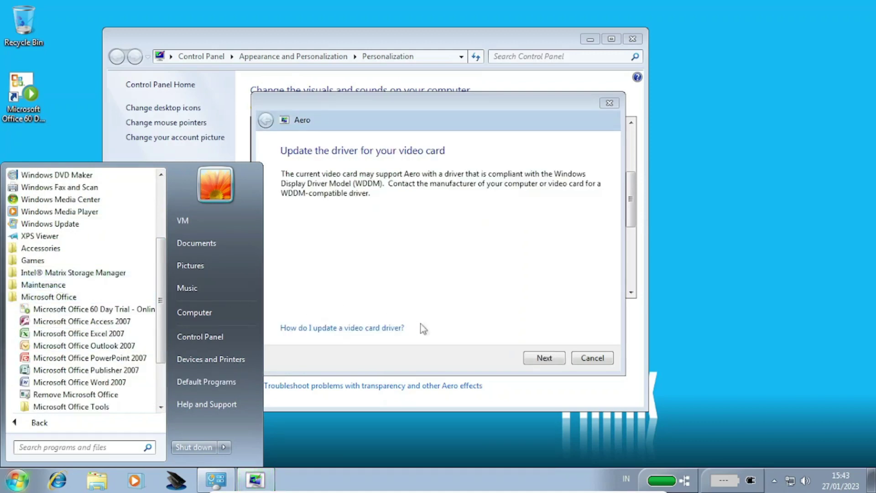
Step: Skip past the video card driver advice, then close the Personalization window and the Aero troubleshooter
left_click(544, 358)
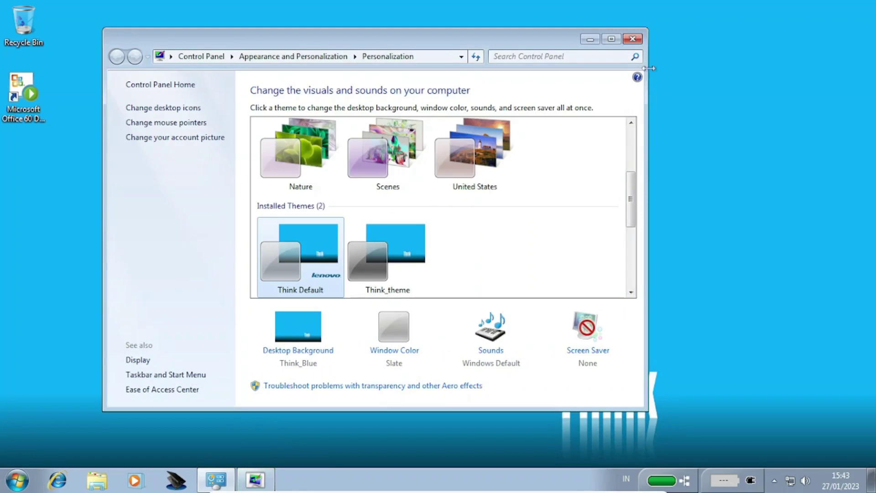
left_click(632, 39)
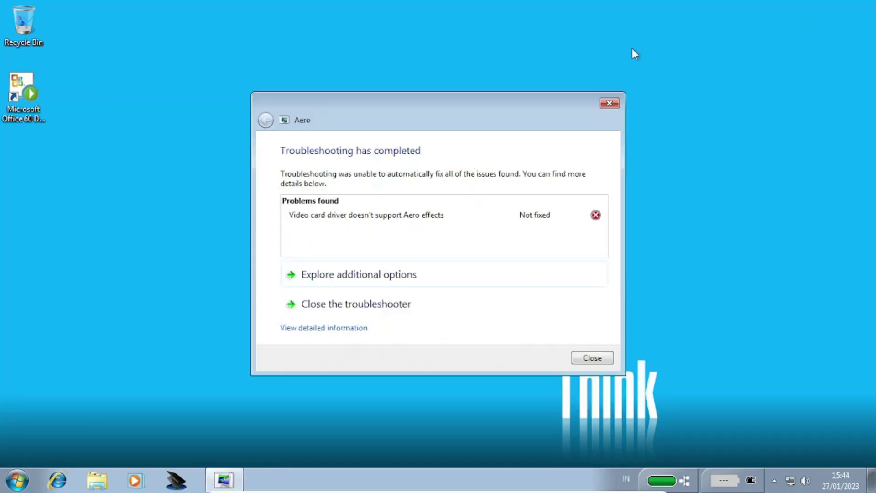
left_click(591, 359)
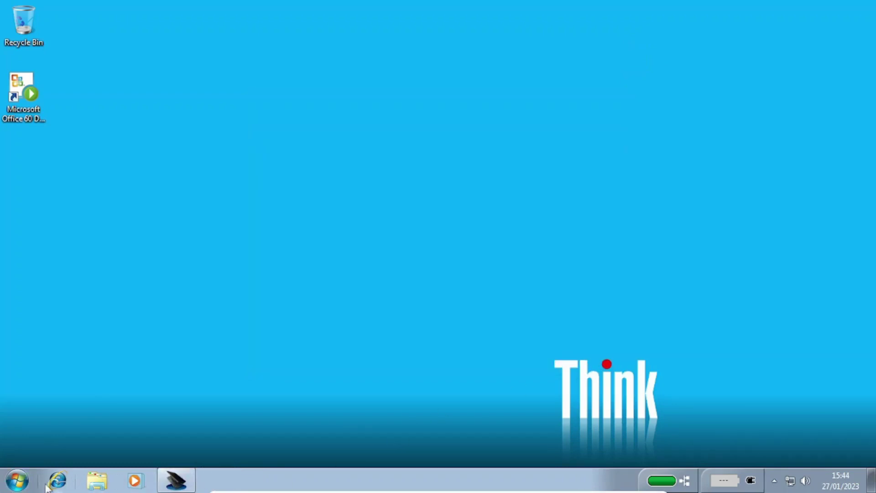
Step: Open the computer's system properties and review the Windows edition, hardware, computer name and activation details
left_click(17, 480)
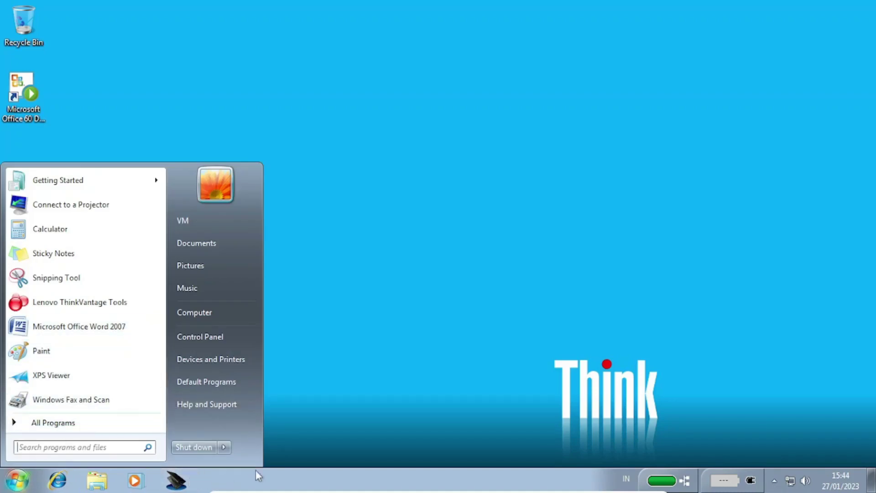
left_click(246, 306)
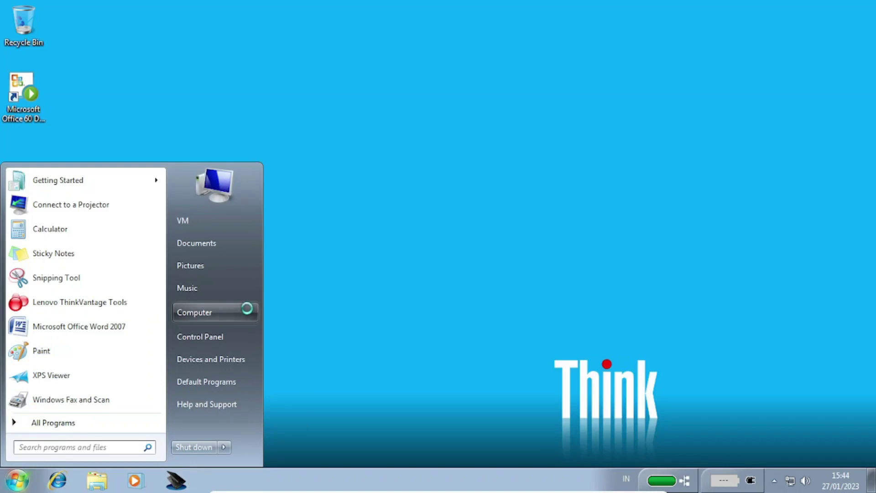
right_click(247, 308)
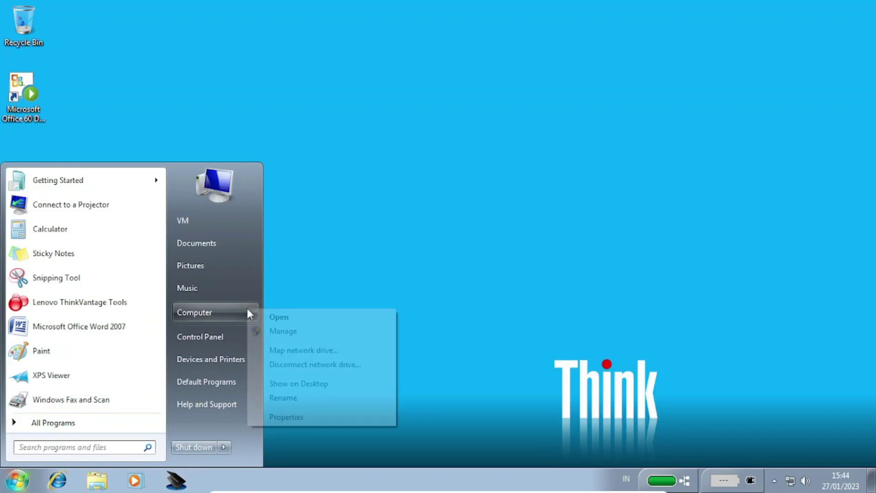
left_click(316, 416)
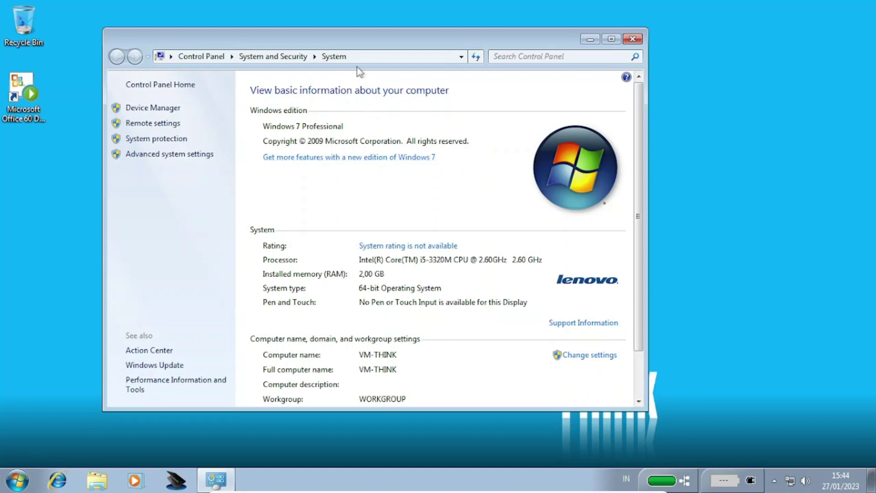
scroll(408, 187, "down", 1)
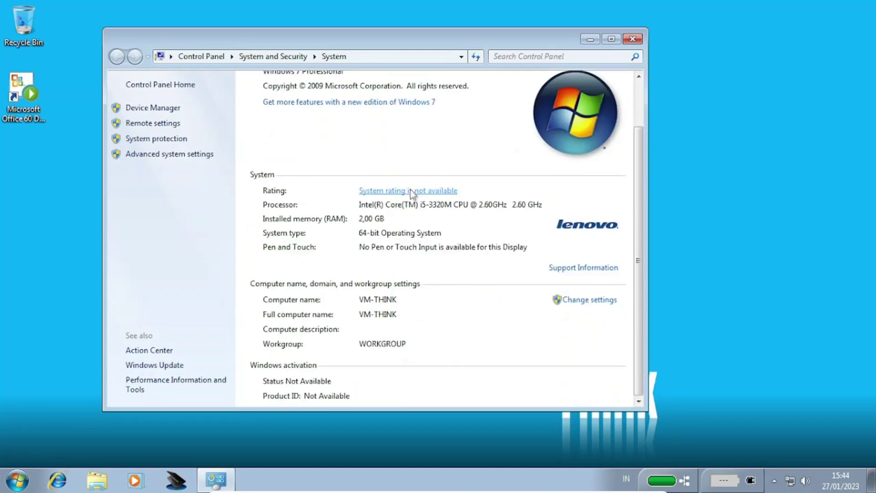
scroll(410, 190, "up", 1)
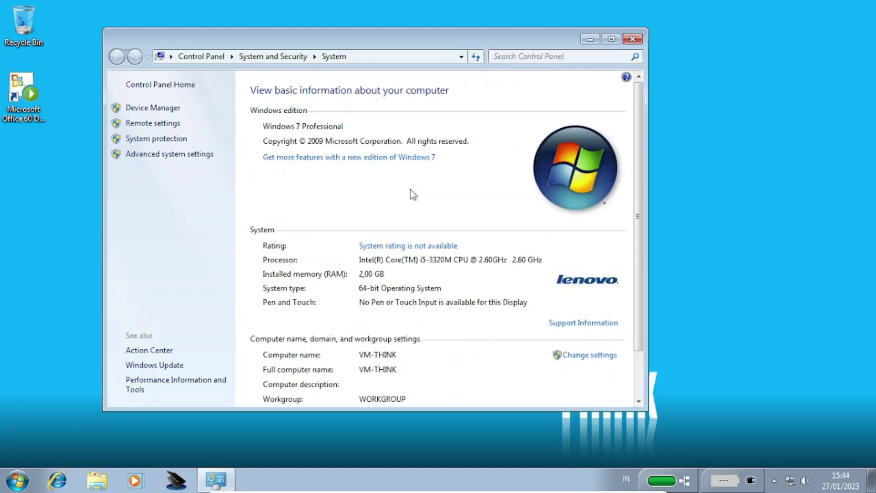
scroll(410, 190, "down", 1)
scroll(409, 190, "up", 1)
scroll(410, 190, "down", 1)
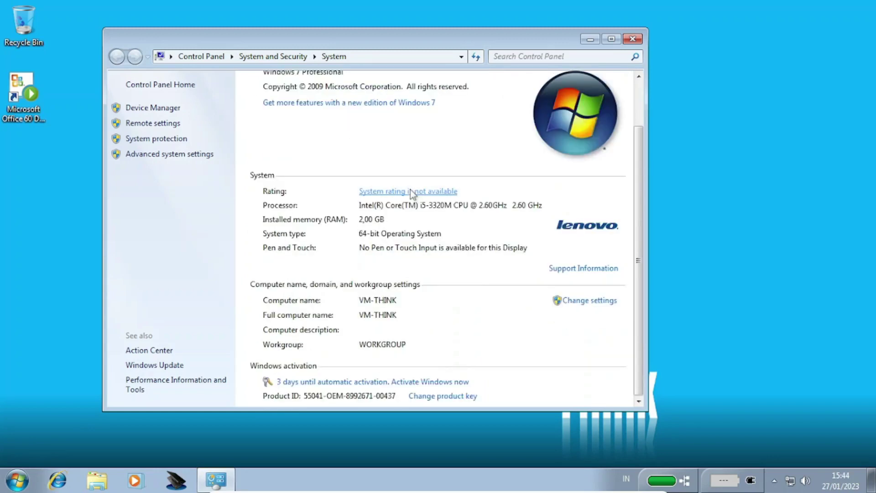
scroll(410, 189, "up", 1)
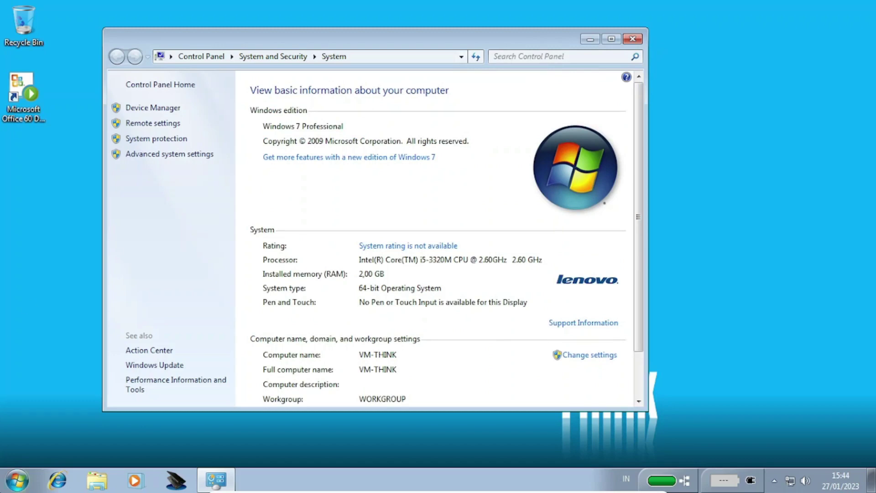
Step: Run winver to check the Windows version beside the System window, then close both windows
key("super")
type("winver")
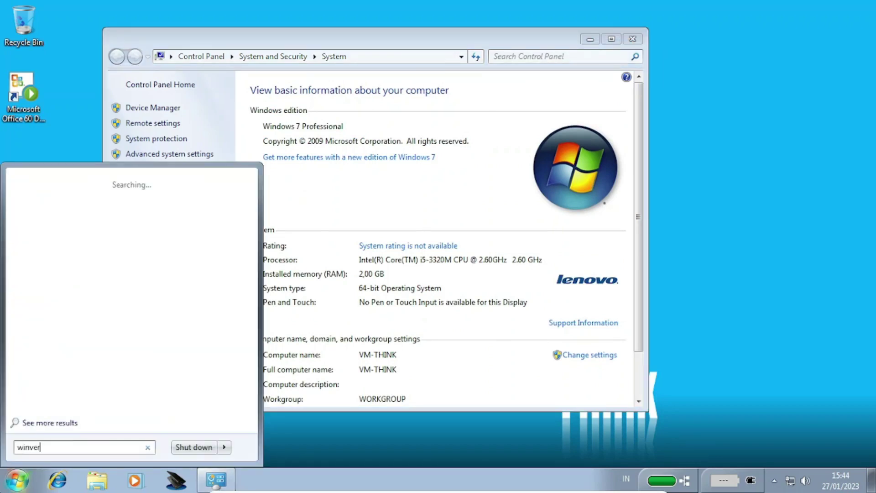
left_click(66, 201)
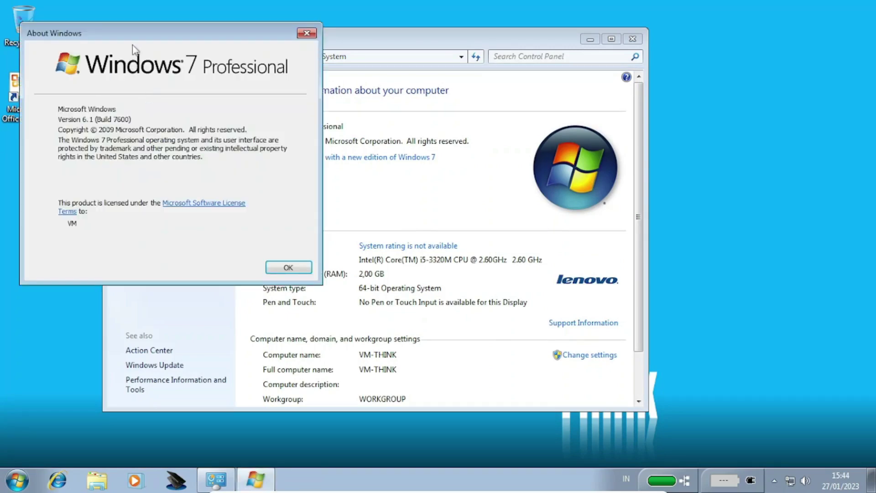
left_click_drag(134, 48, 685, 79)
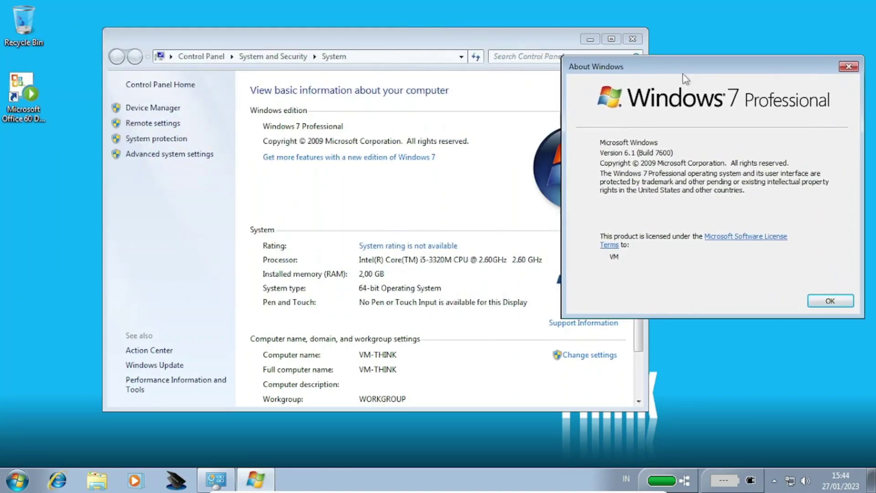
left_click_drag(526, 42, 436, 62)
left_click(635, 34)
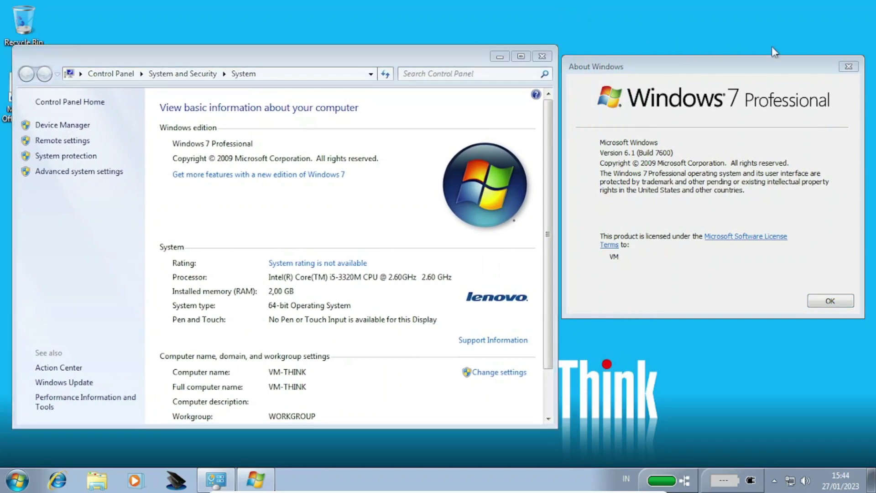
left_click(849, 66)
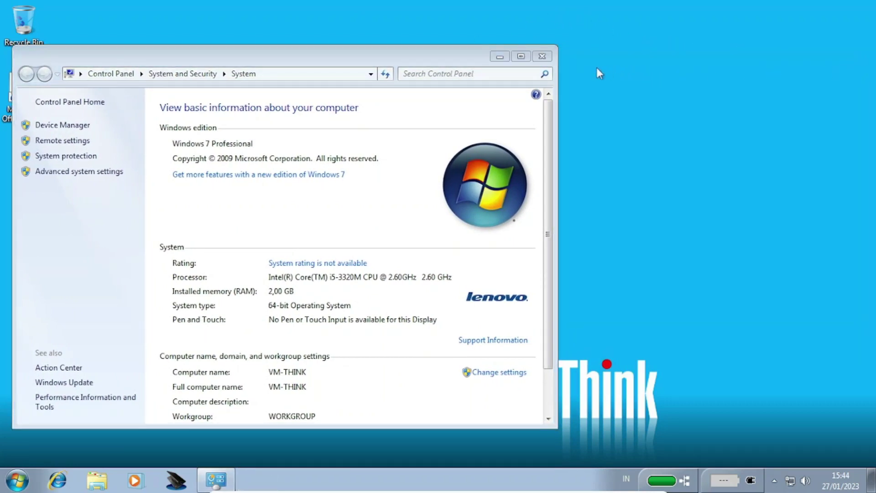
left_click(542, 56)
Step: Open Lenovo ThinkVantage Tools and close the My Documents window
left_click(17, 480)
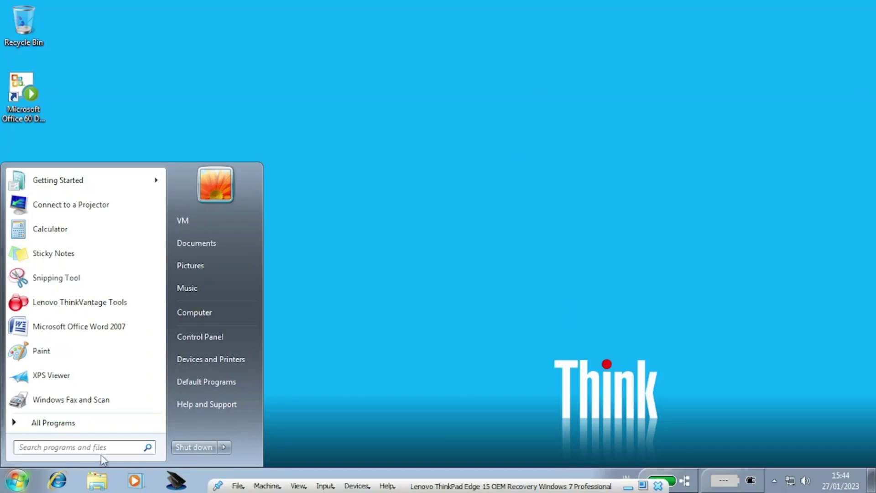
left_click(79, 303)
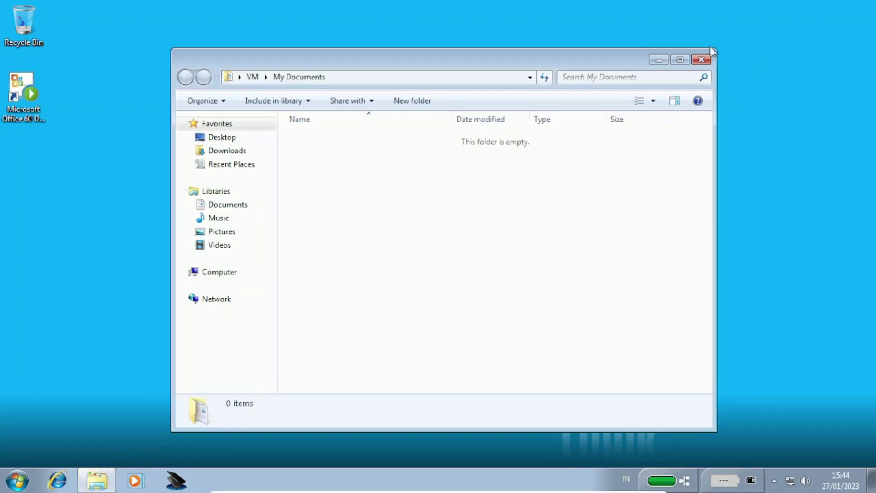
left_click(702, 60)
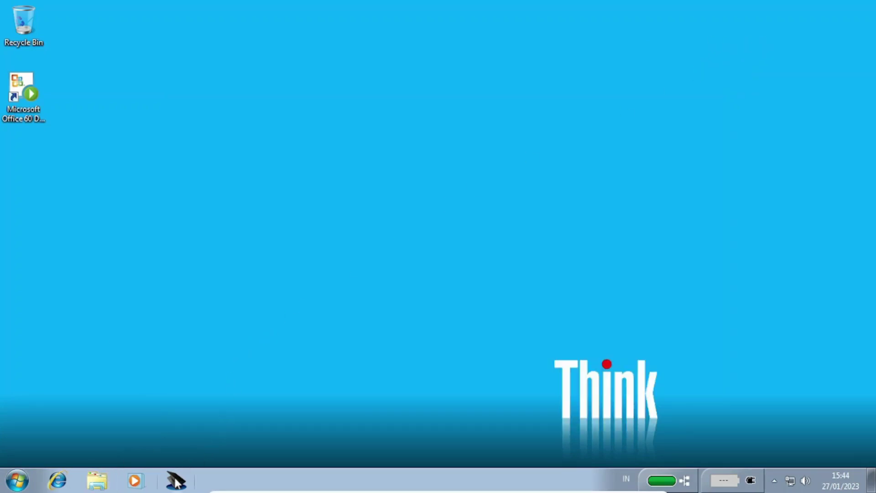
Step: Launch Lenovo Think from its pinned shortcut and show the hidden notification icons
left_click(17, 480)
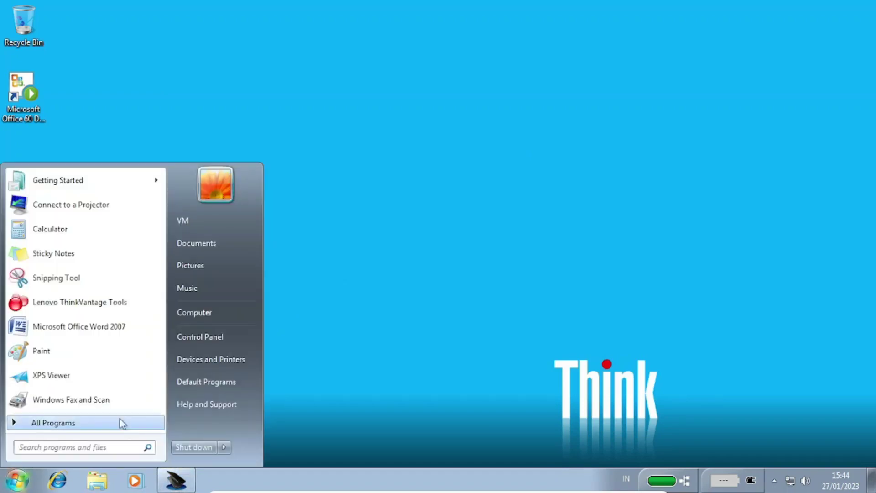
right_click(185, 488)
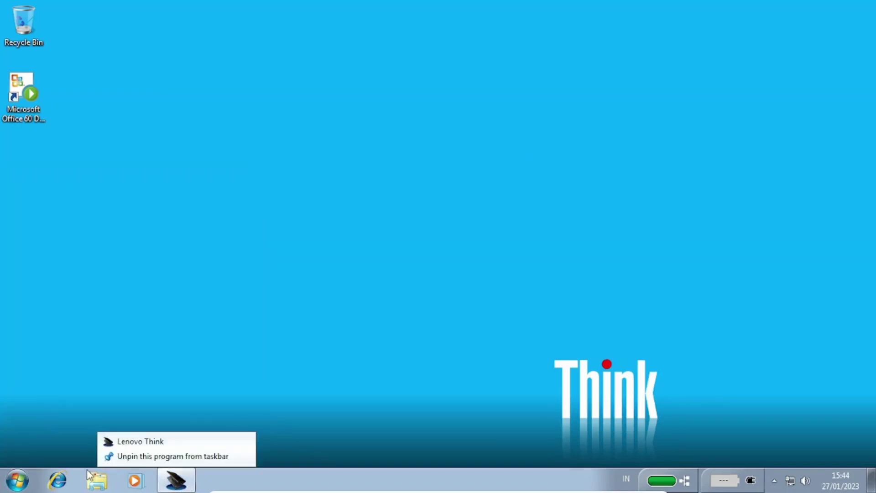
left_click(139, 442)
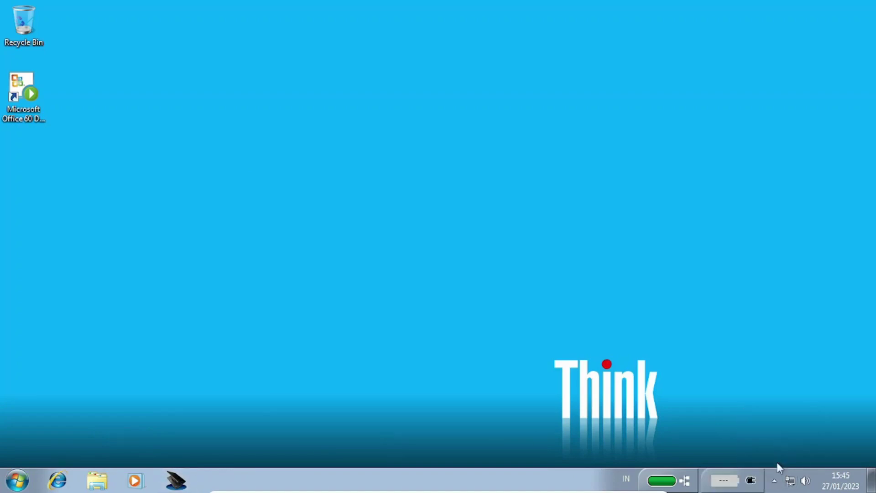
left_click(774, 481)
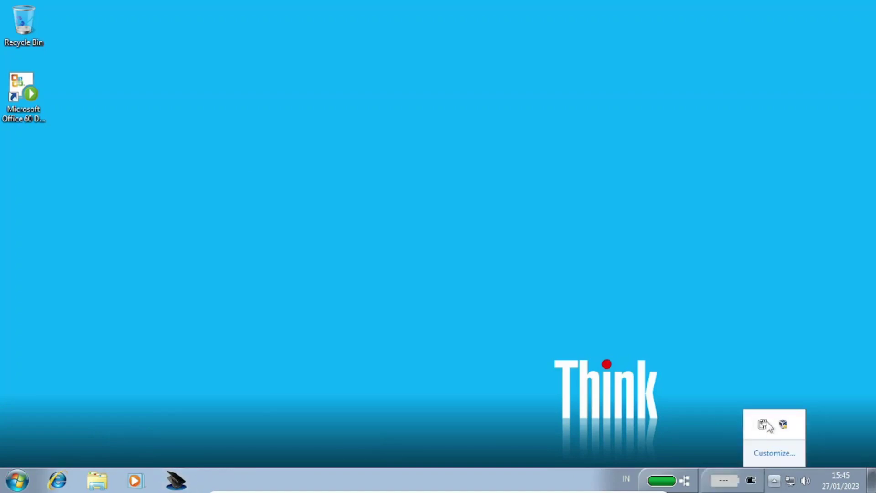
Step: Open Control Panel, try Lenovo ThinkVantage Tools again and close the My Documents window
left_click(2, 479)
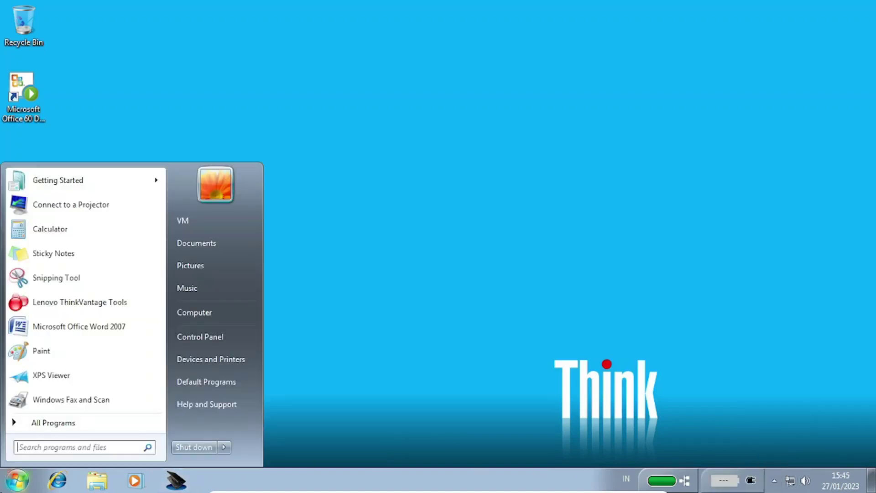
left_click(213, 331)
key("super")
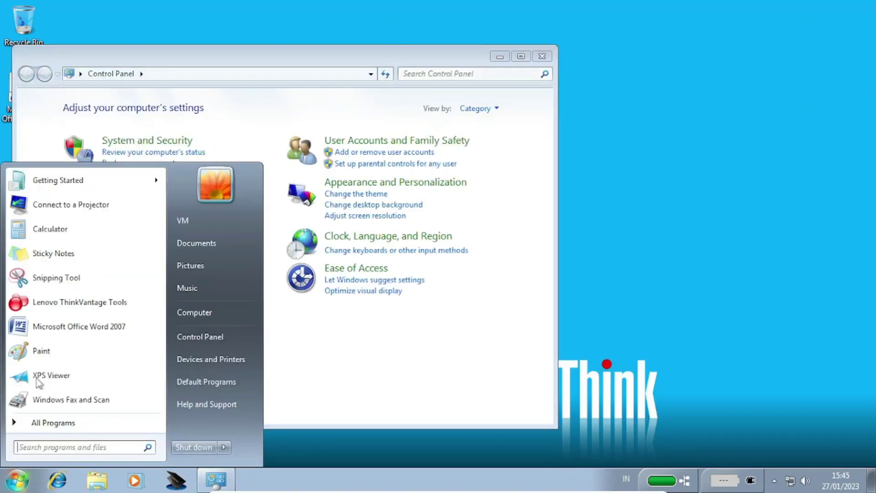
key("super")
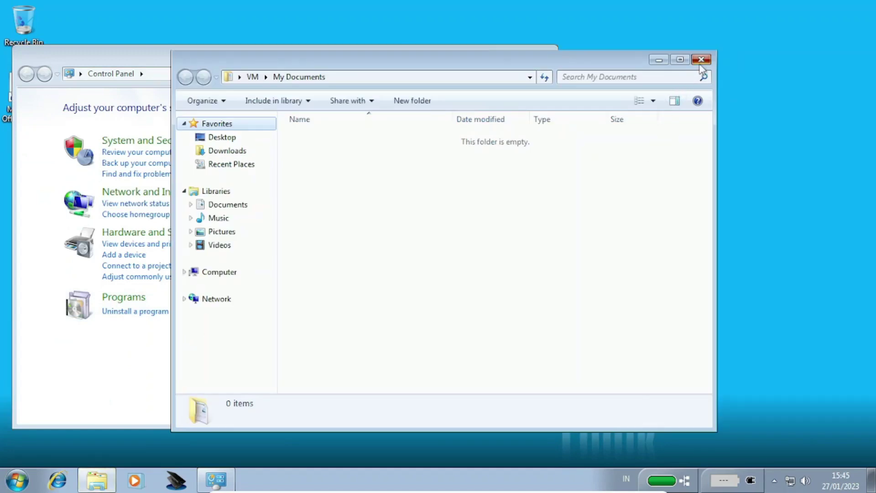
left_click(701, 59)
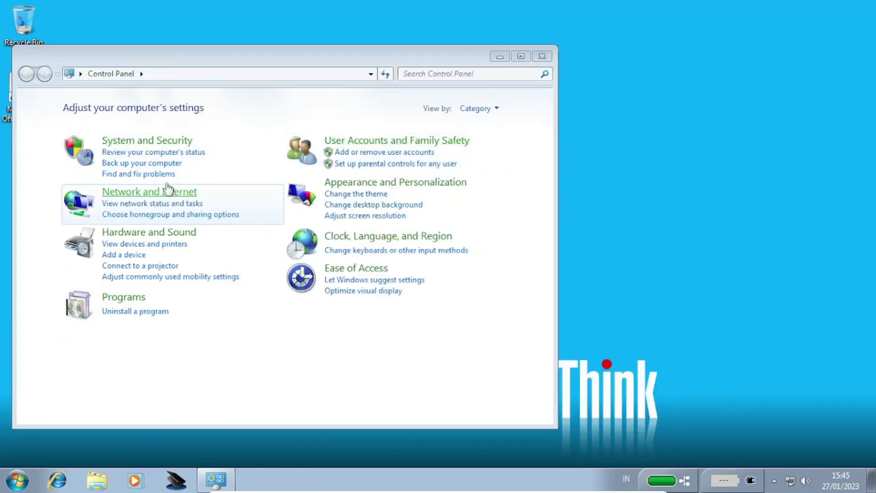
Step: Switch Control Panel to large icons and browse all its items, including the Lenovo tools
left_click(467, 109)
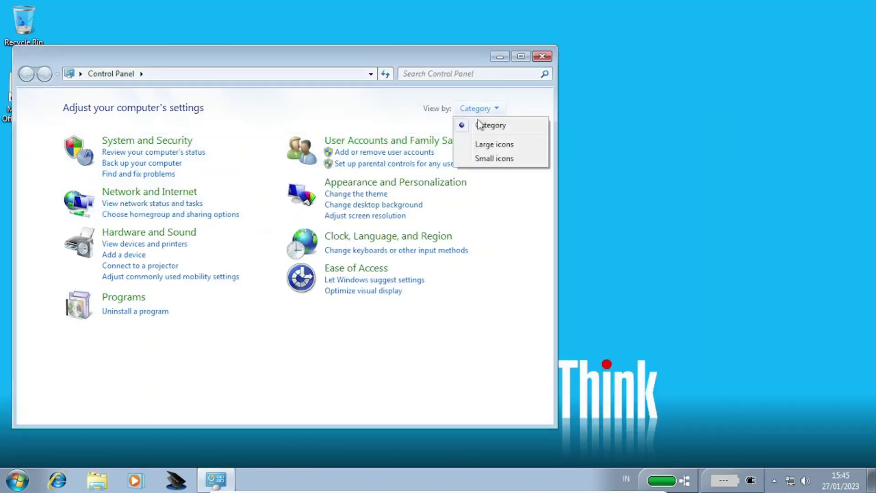
left_click(485, 145)
scroll(486, 171, "down", 2)
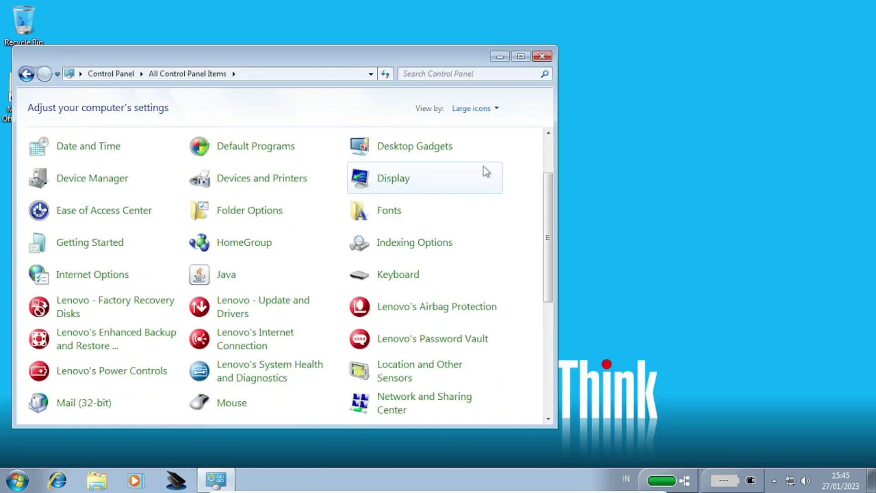
scroll(486, 172, "down", 6)
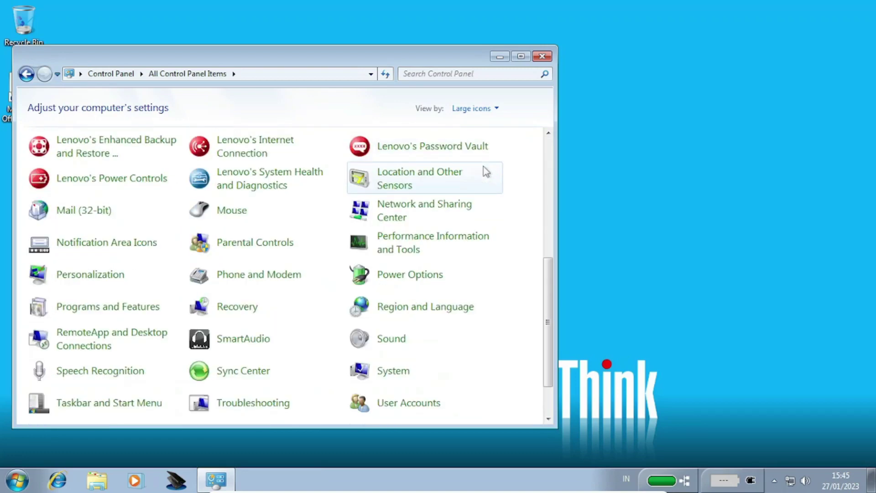
scroll(486, 172, "down", 2)
scroll(486, 172, "up", 6)
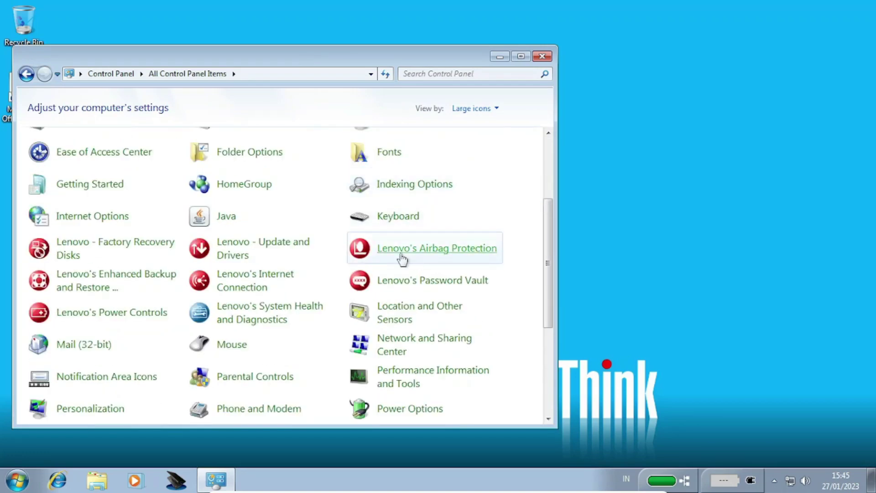
Step: View Lenovo's Airbag Protection and Lenovo's Power Controls, closing each window again
left_click(404, 258)
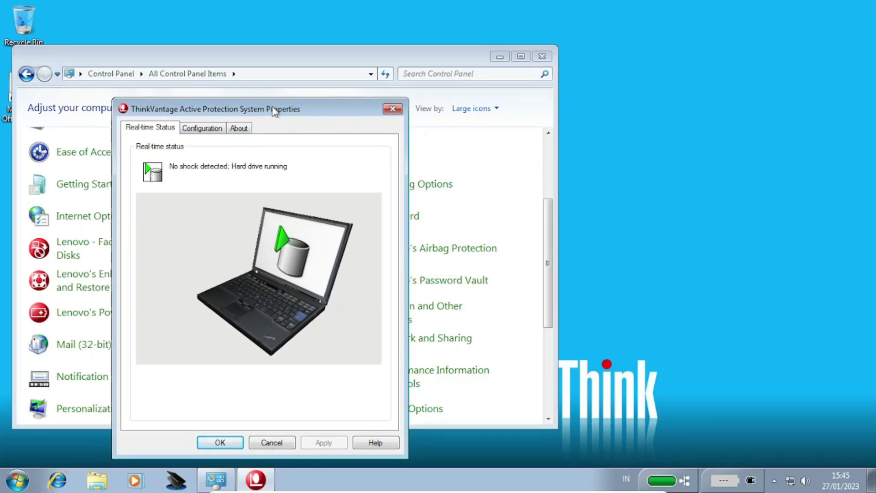
left_click(392, 109)
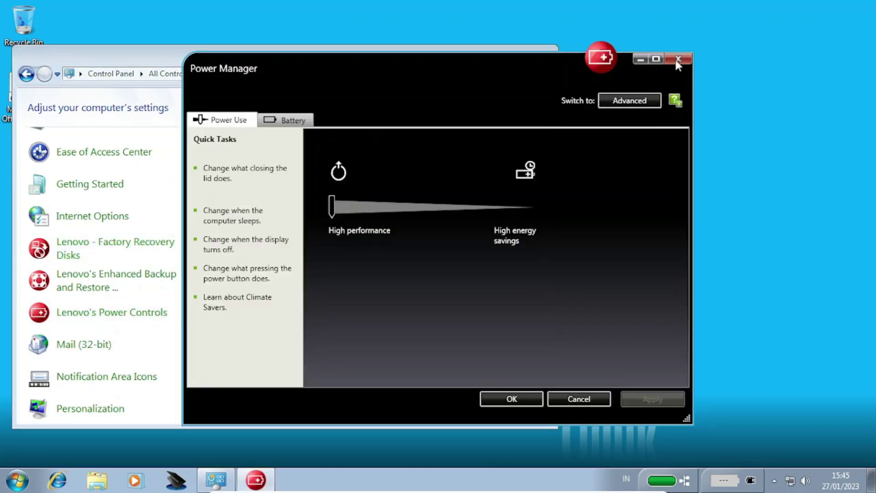
left_click(679, 59)
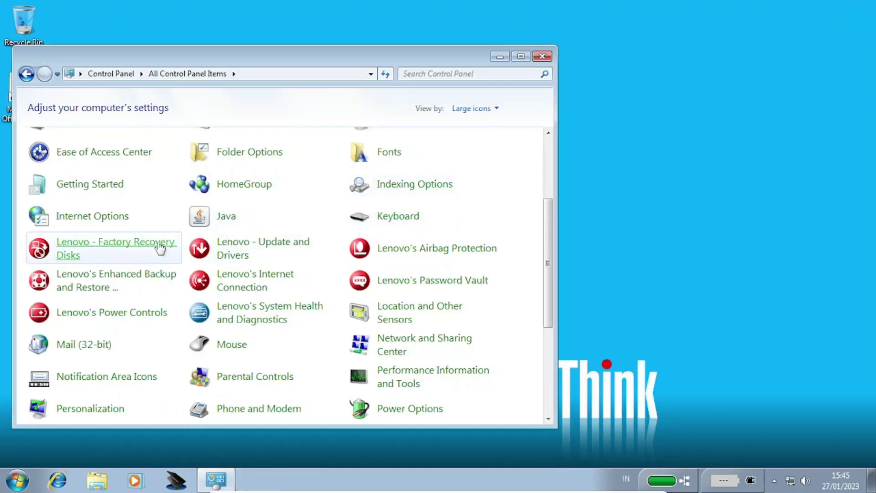
Step: Open Lenovo - Factory Recovery Disks, allow it to make changes, and close the Create Recovery Media window
left_click(113, 243)
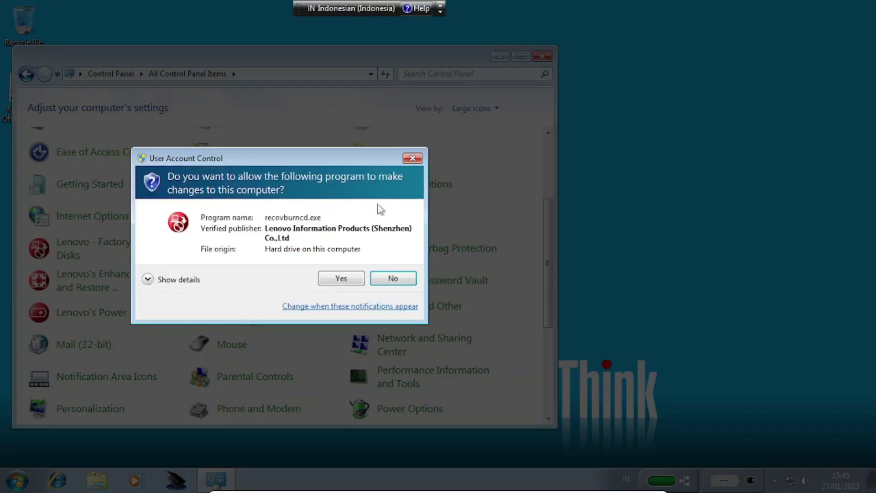
left_click(343, 279)
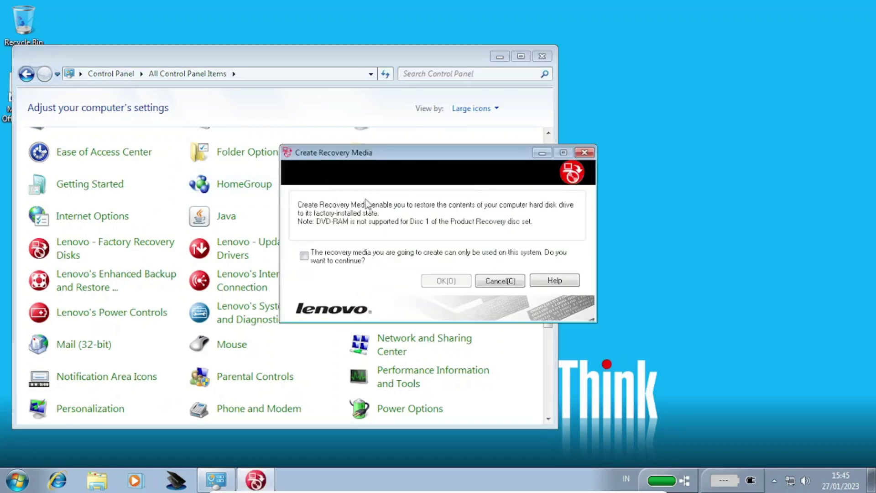
left_click(584, 155)
left_click(445, 284)
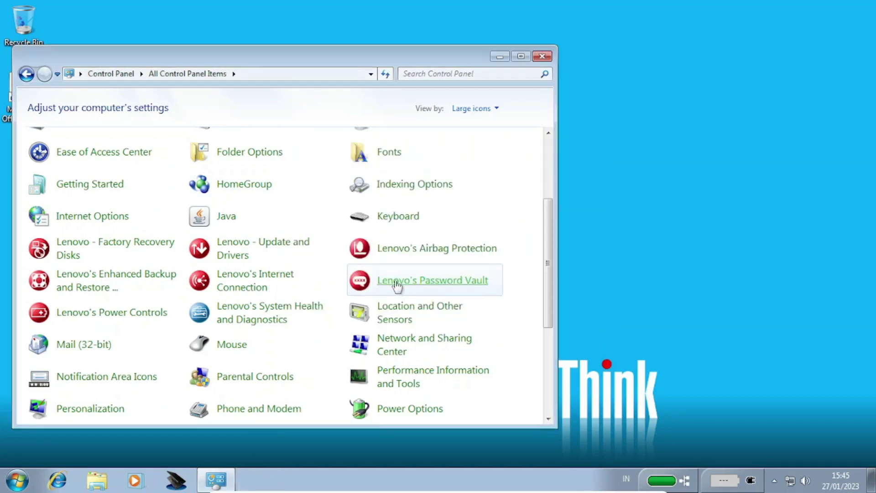
Step: View Lenovo - Update and Drivers and Lenovo's Enhanced Backup and Restore, closing System Update and Rescue and Recovery again
left_click(254, 257)
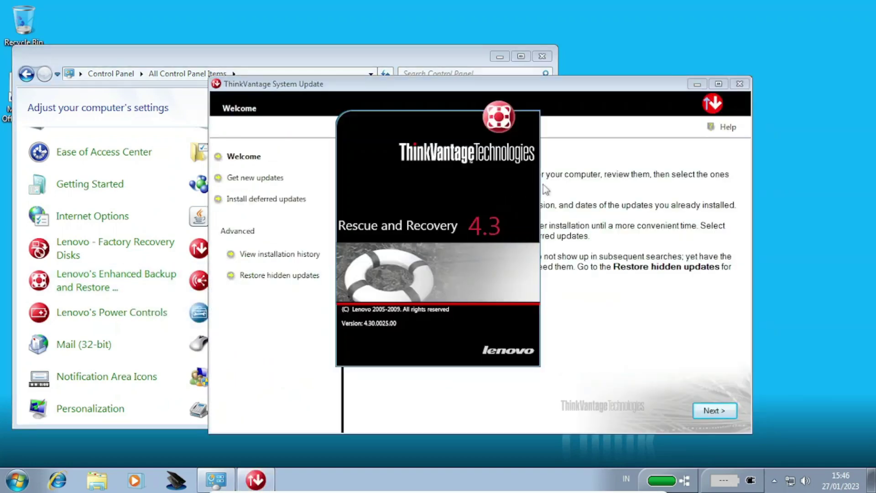
left_click(739, 85)
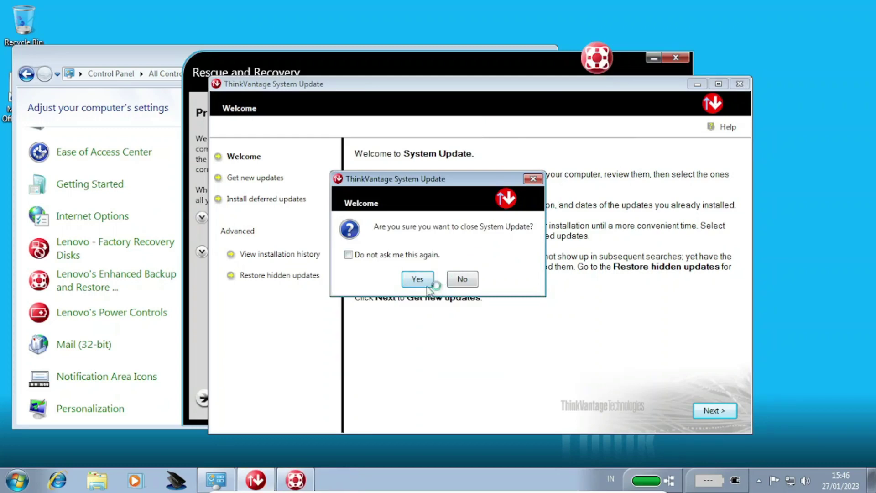
left_click(427, 285)
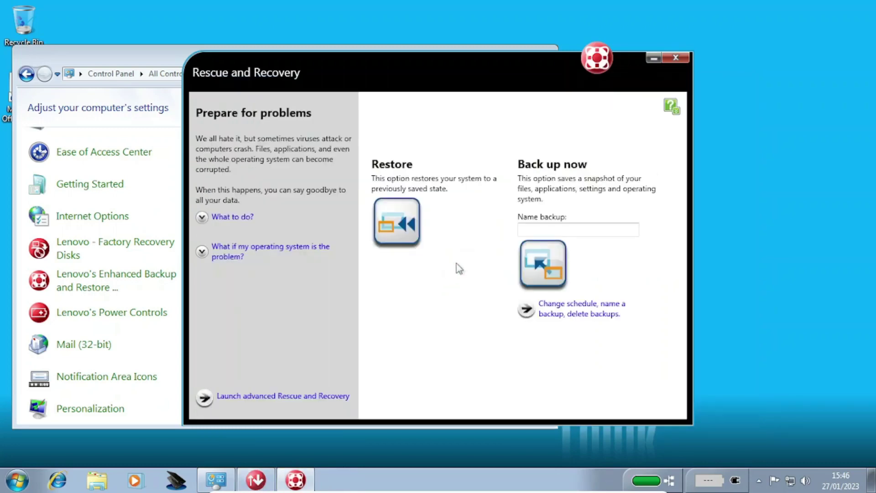
left_click(682, 59)
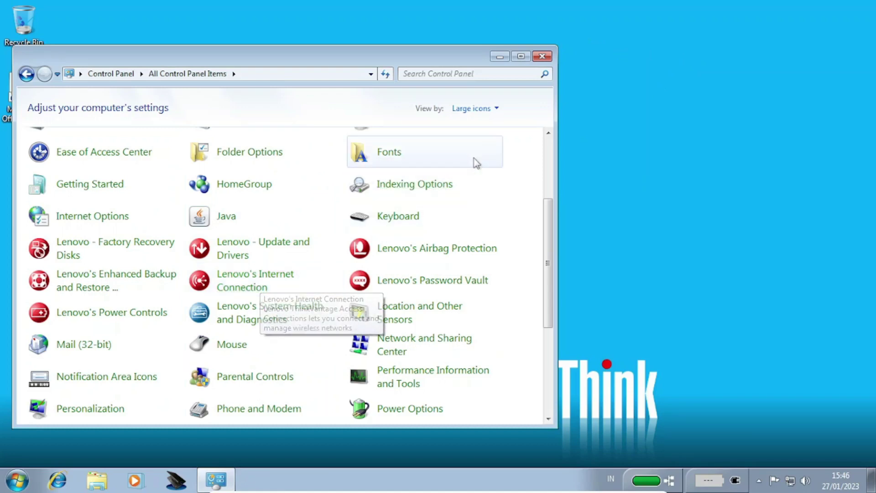
Step: Close Control Panel and shut down Windows
left_click(542, 57)
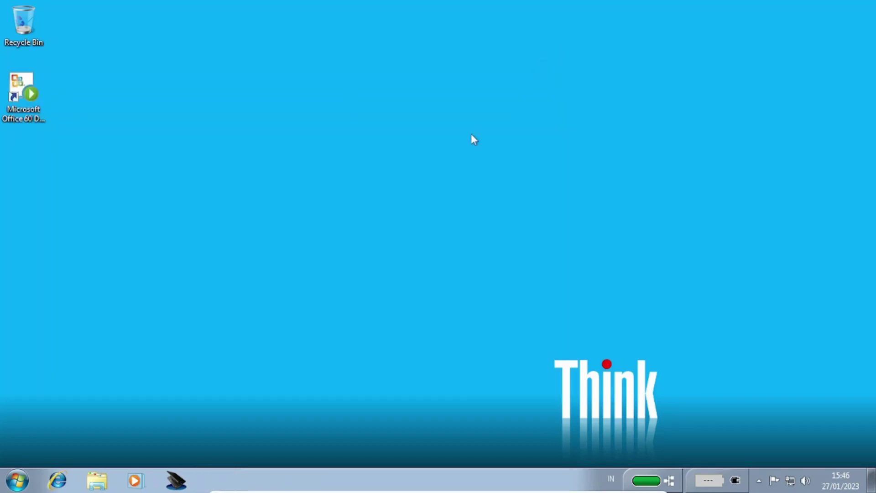
key("super")
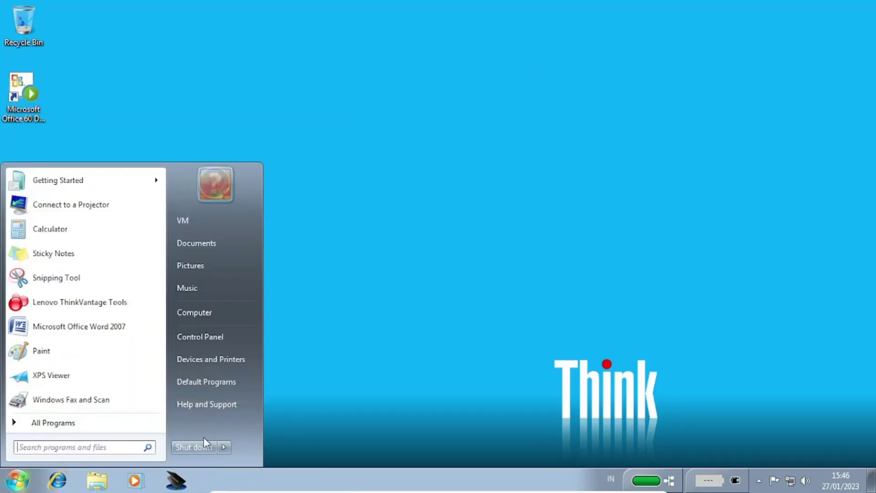
left_click(201, 447)
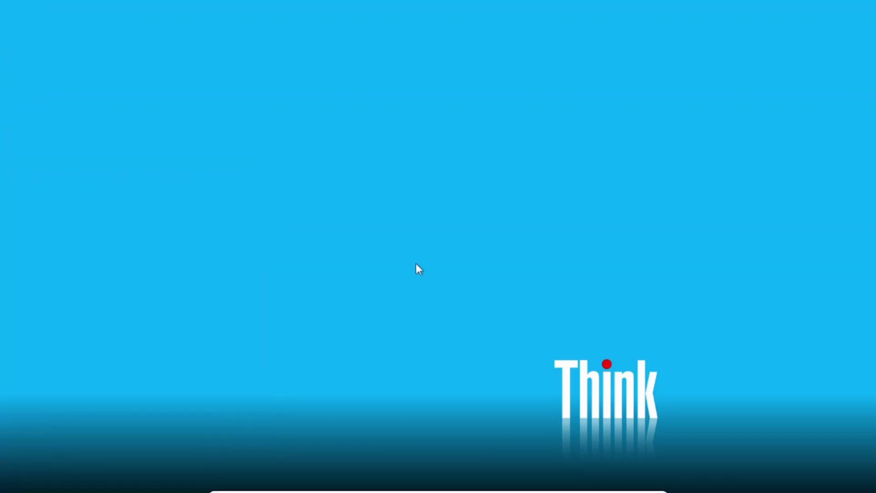